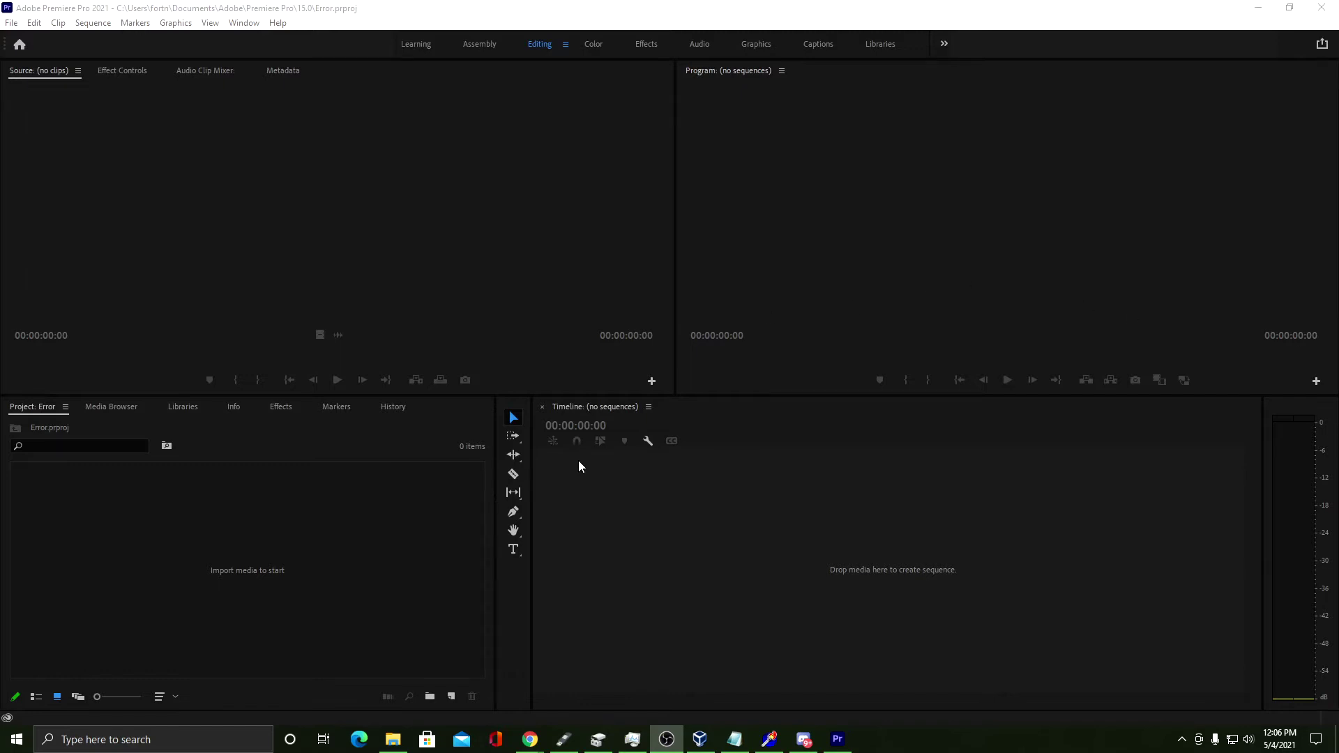
Bring up the empty Project panel's right-click menu to reach the Import option
right_click(398, 530)
click(311, 530)
right_click(311, 530)
click(200, 536)
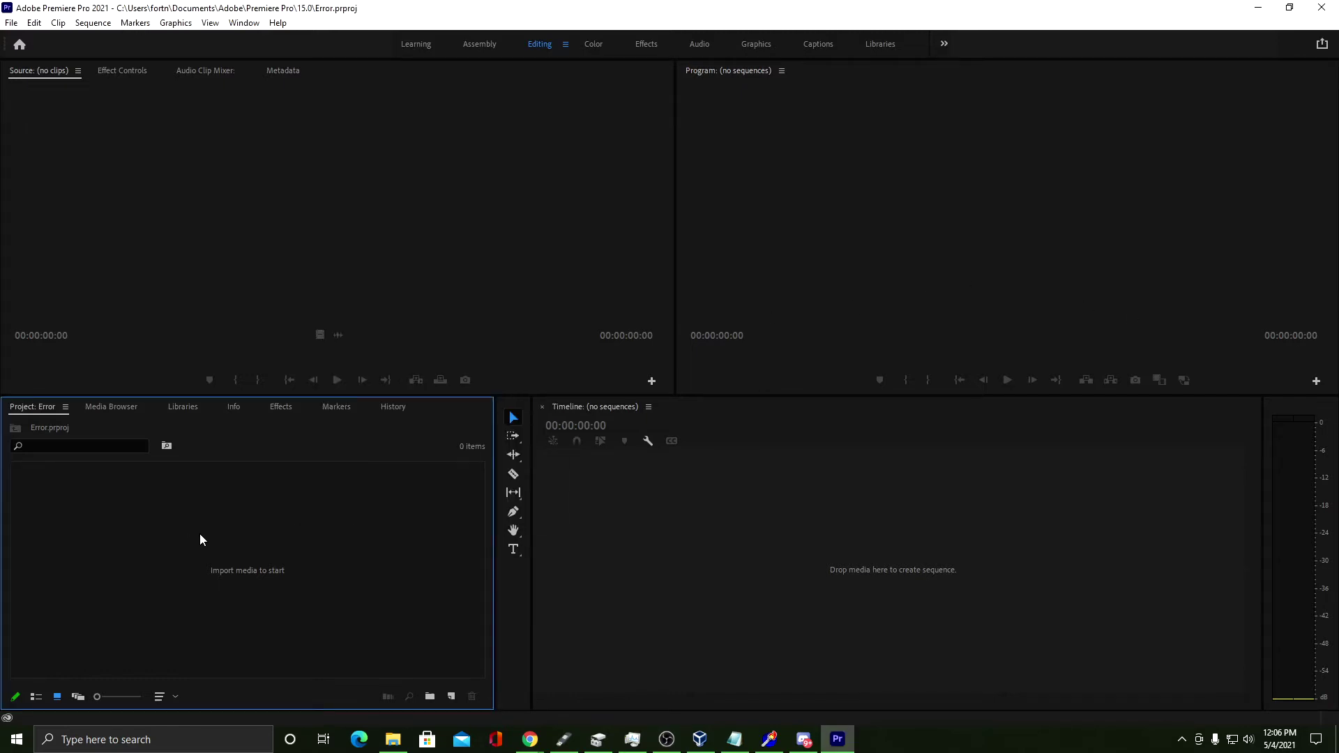
right_click(199, 534)
click(170, 542)
right_click(291, 582)
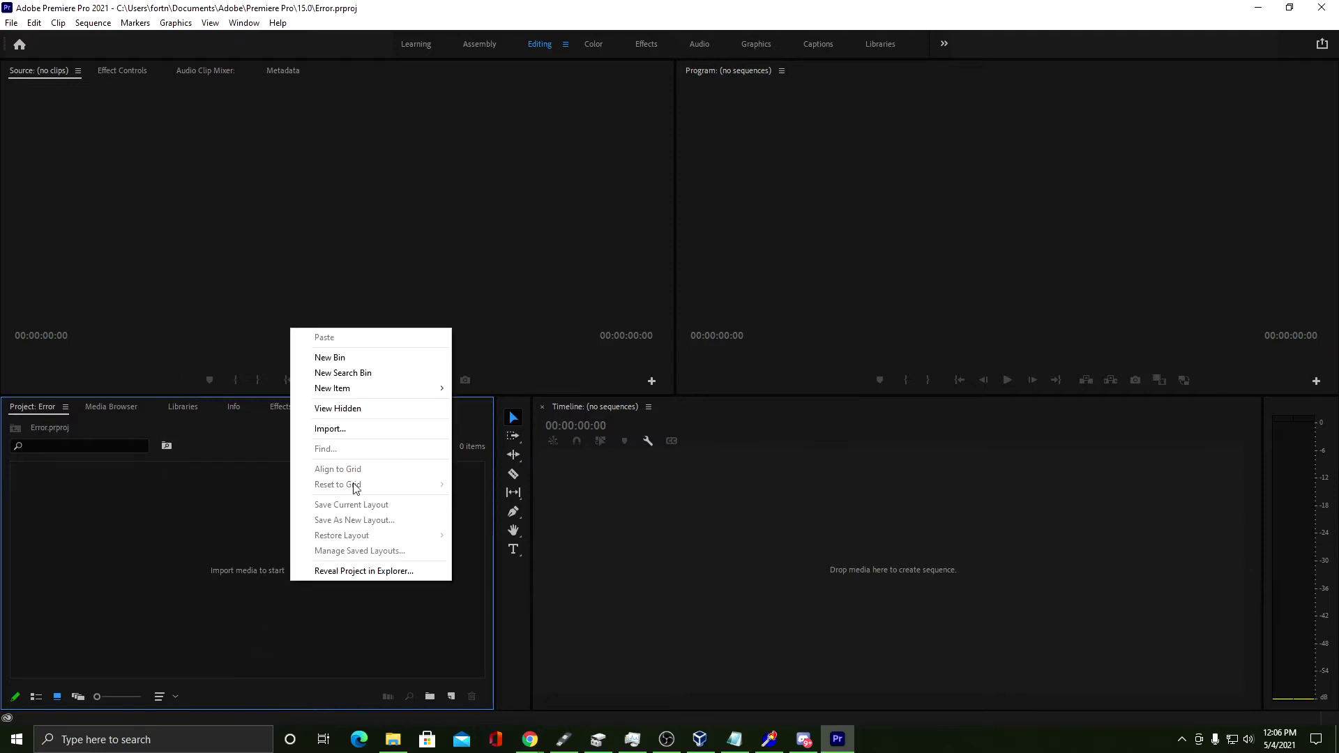
Try importing 2.MP4 and dismiss the generic importer failure message
click(395, 437)
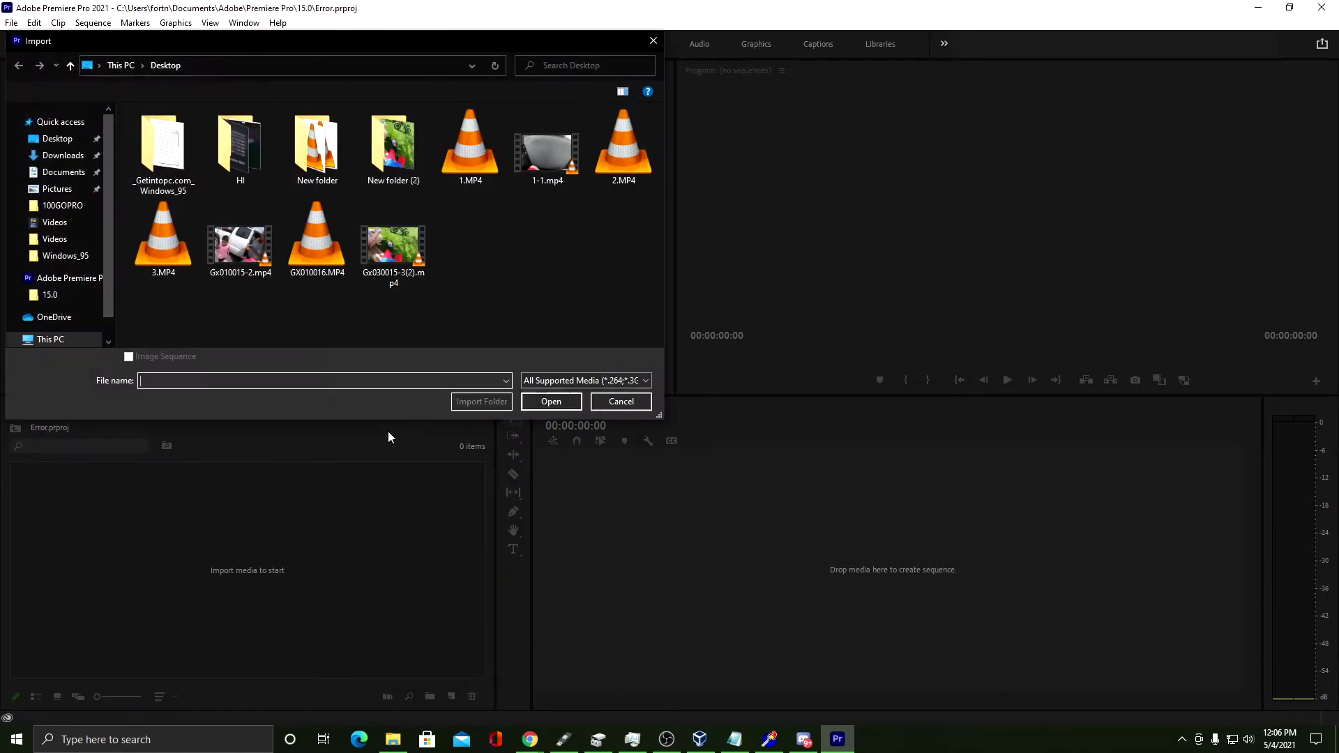
double_click(614, 141)
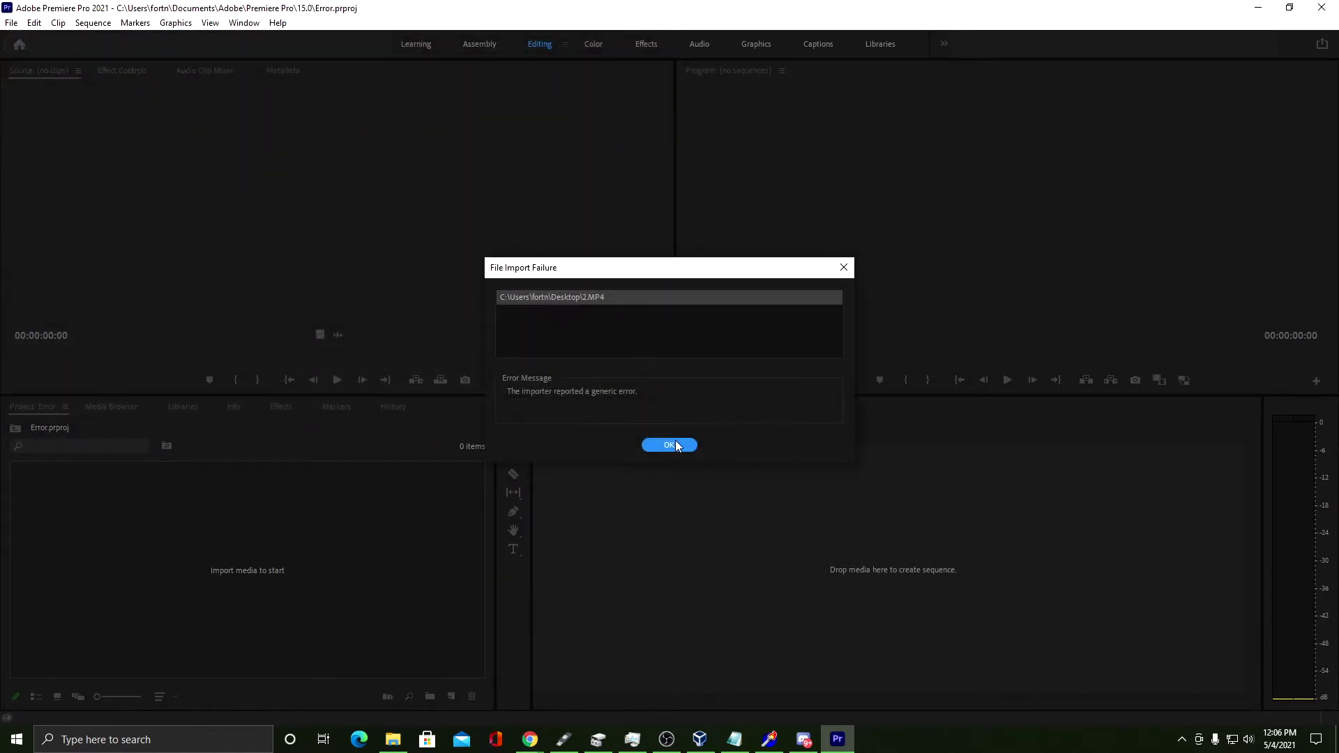
click(675, 445)
Import Gx010015-2.mp4, delete it from the project, and minimize Premiere Pro
right_click(399, 483)
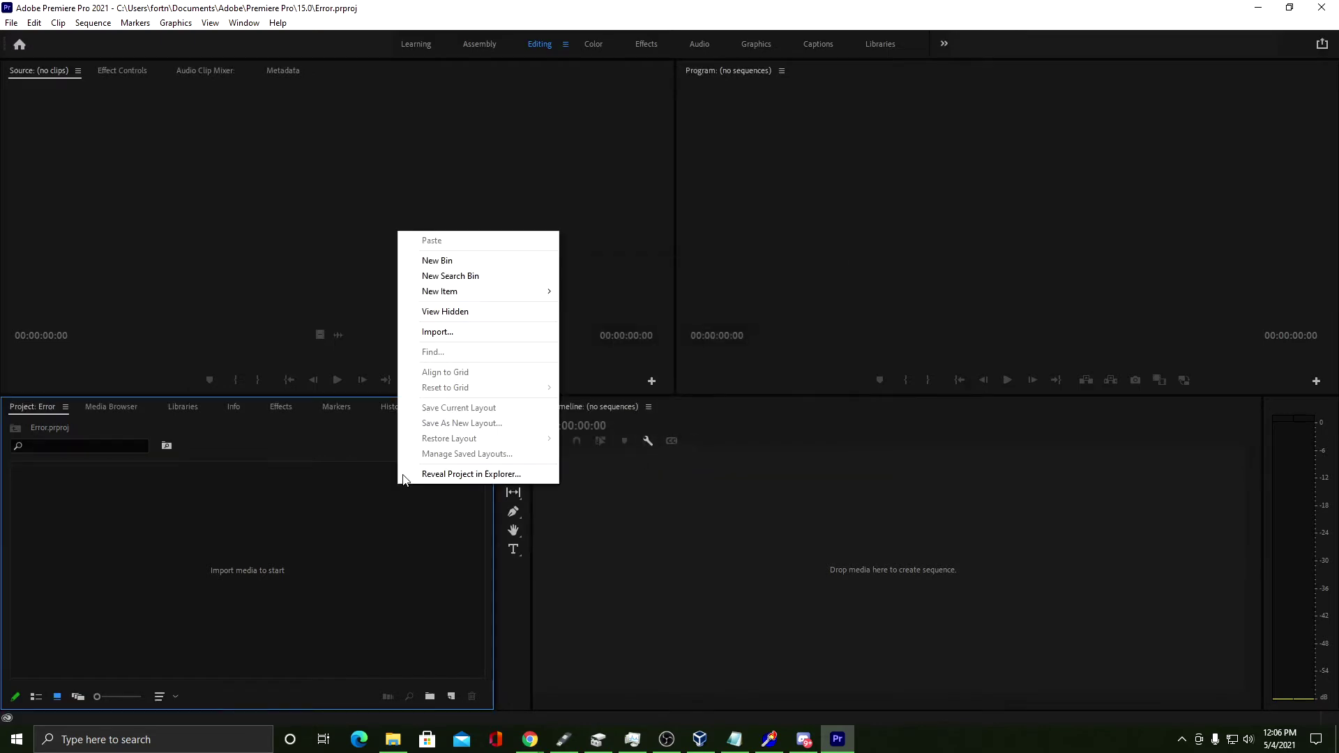
click(455, 334)
click(221, 271)
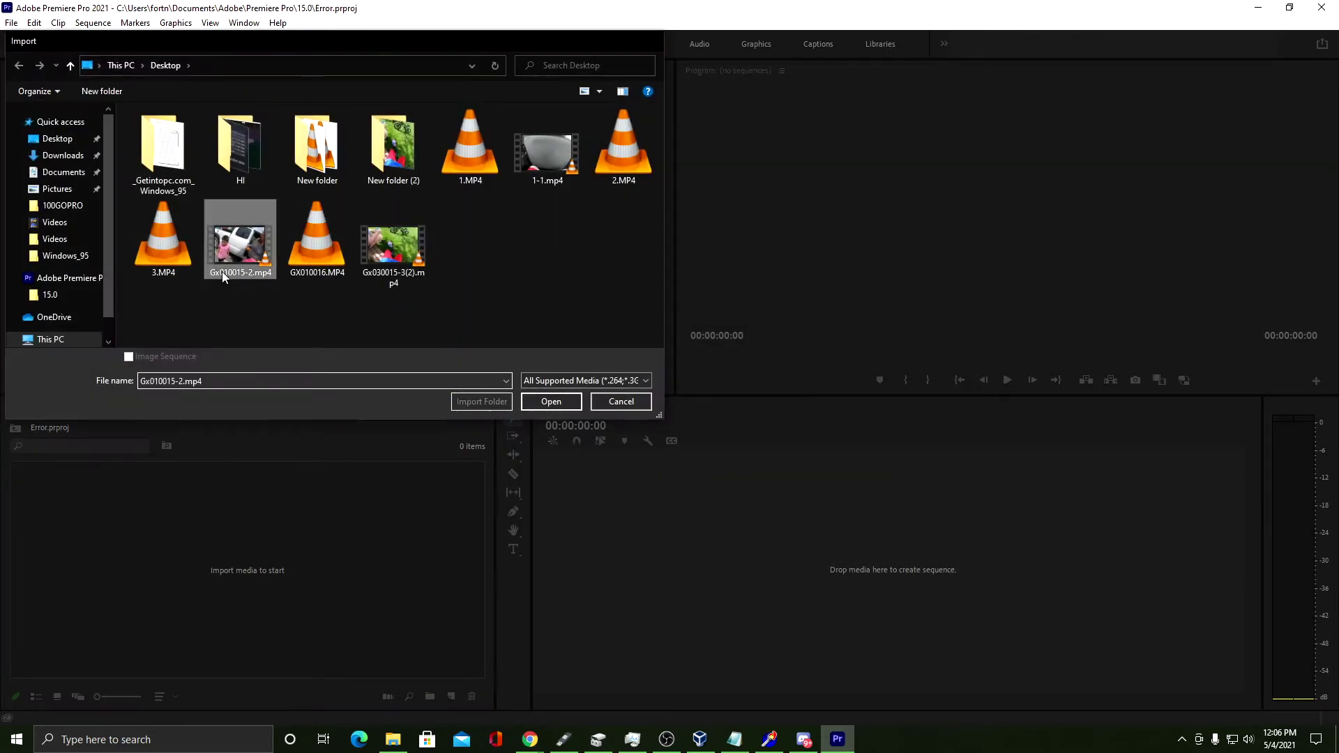
double_click(222, 271)
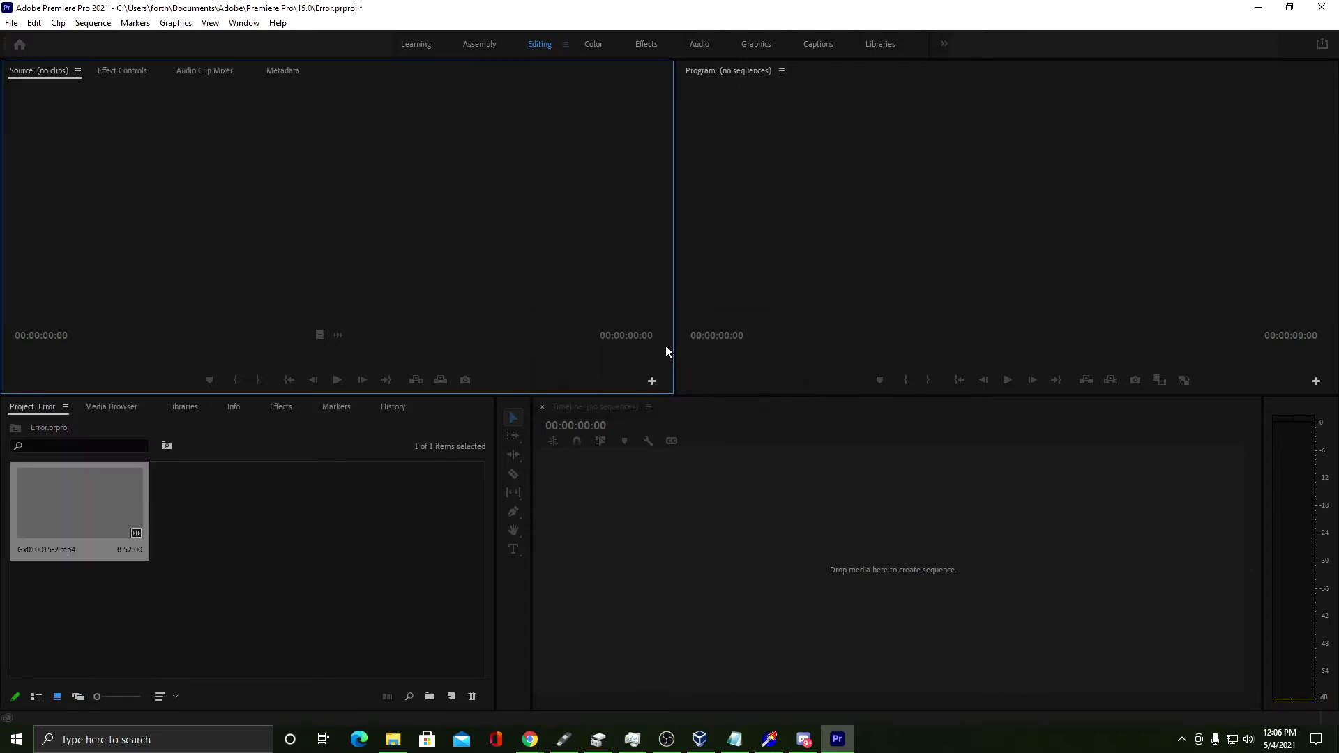
drag(265, 522, 74, 501)
key(Delete)
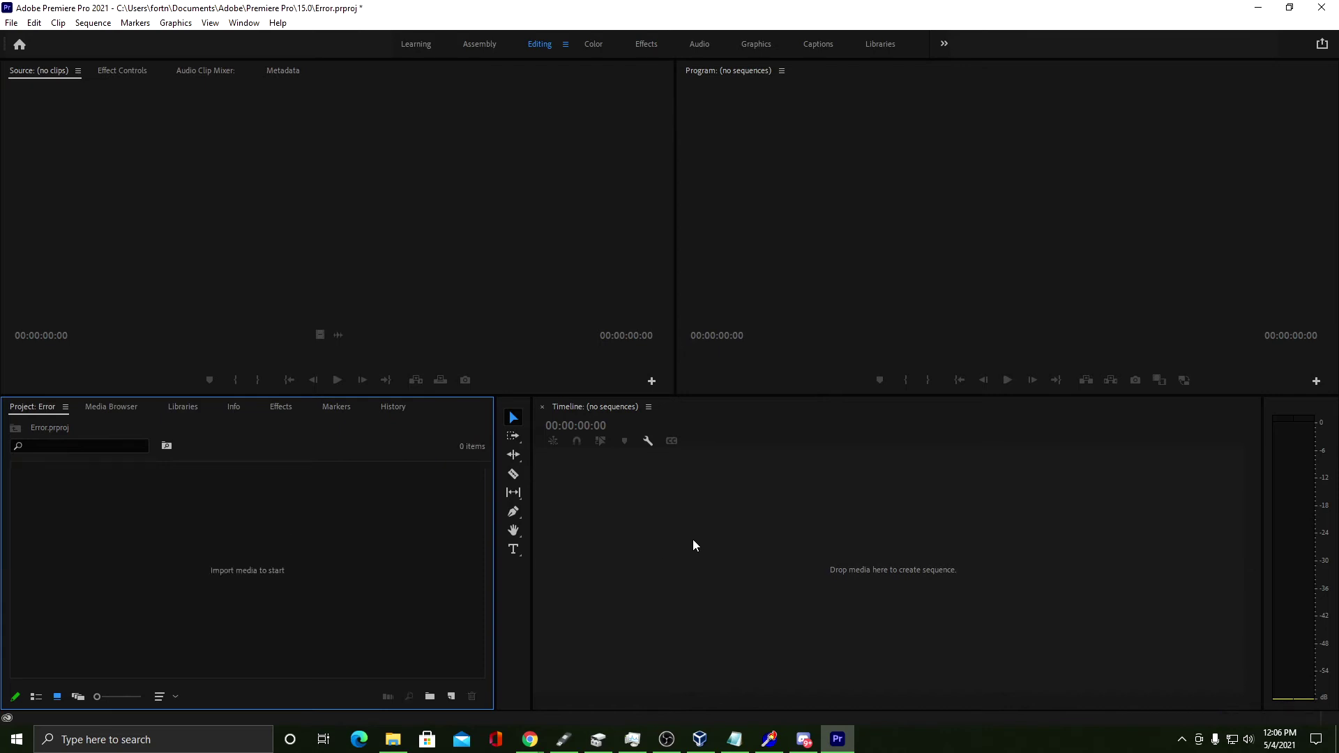
click(1261, 7)
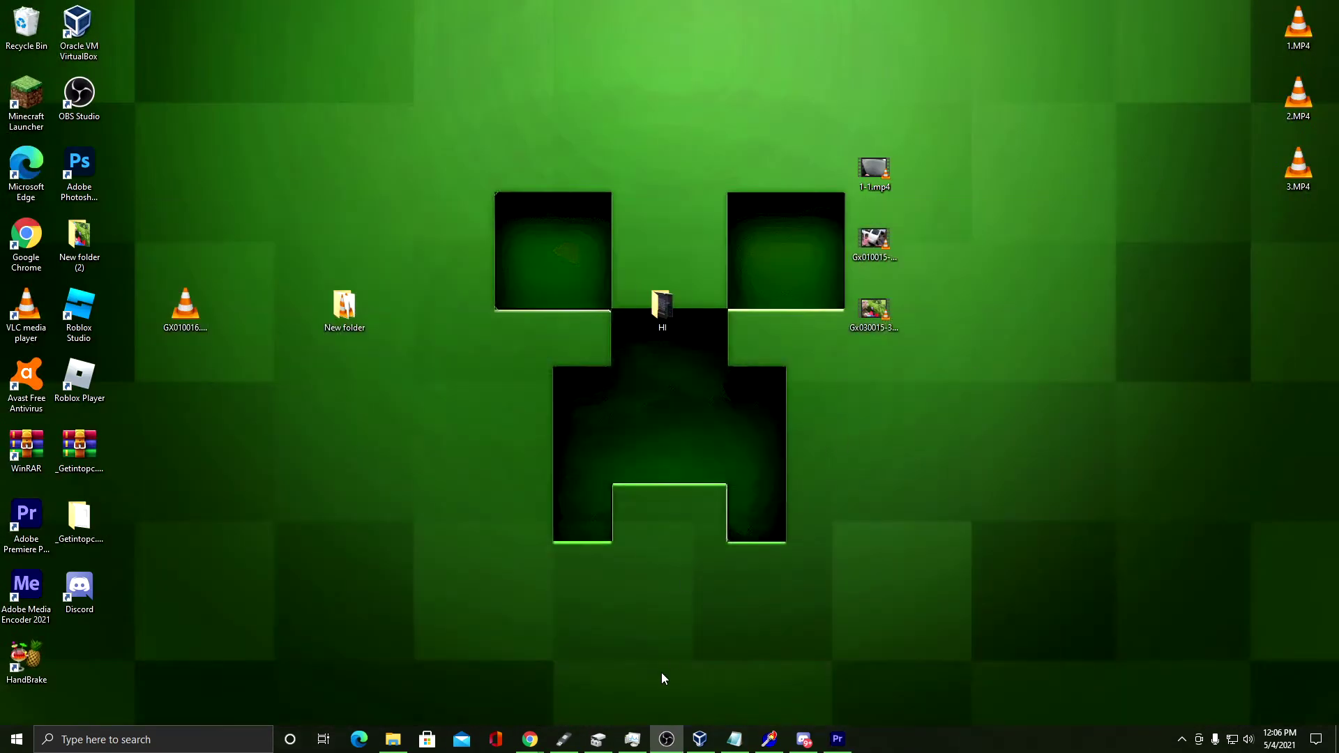
Search 'handbrake download' in Chrome and go to the handbrake.fr home page
mouse_move(530, 739)
click(614, 677)
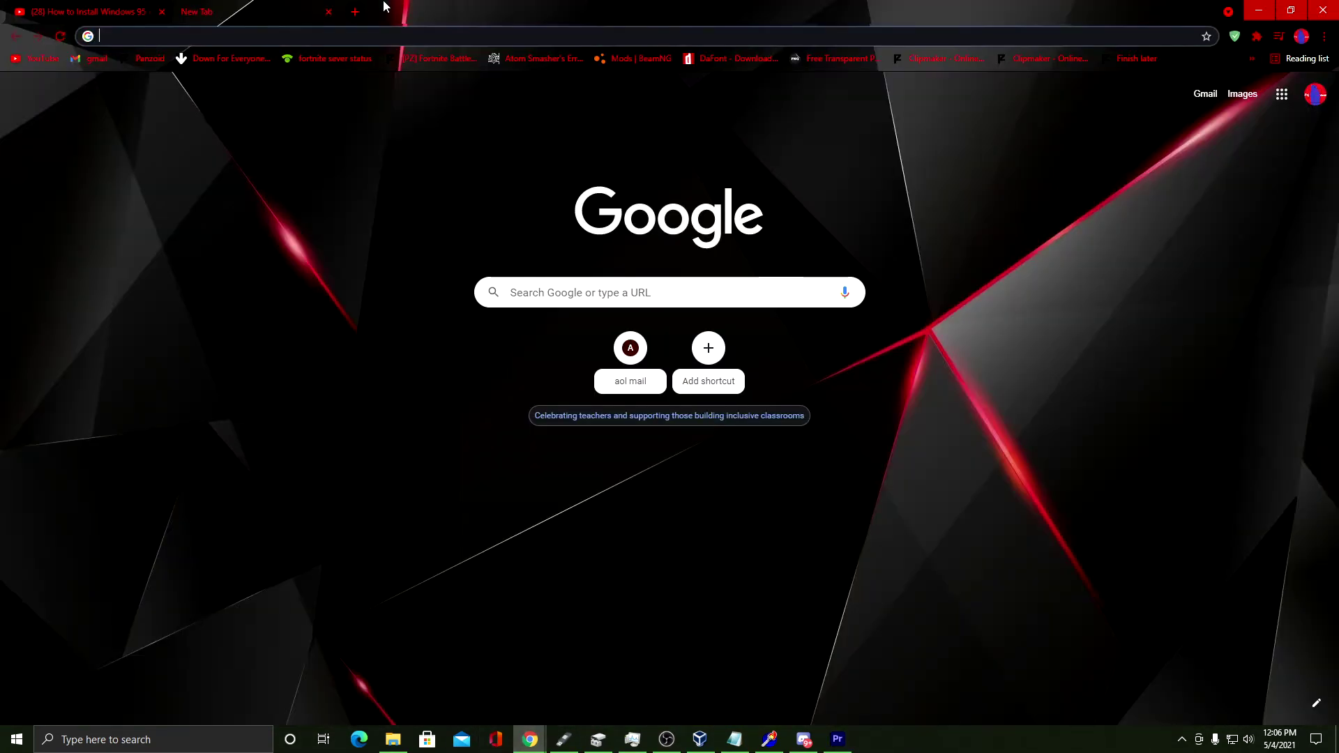
click(351, 36)
text(hand)
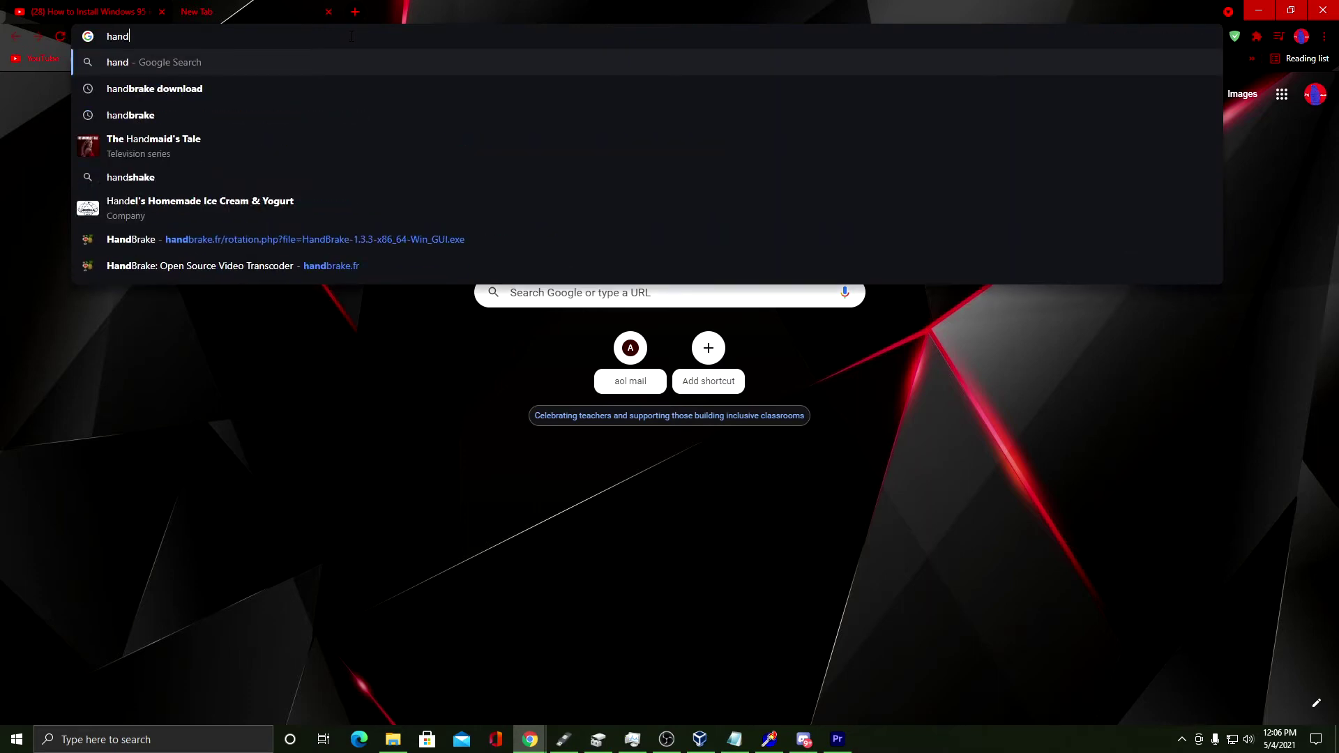
click(391, 98)
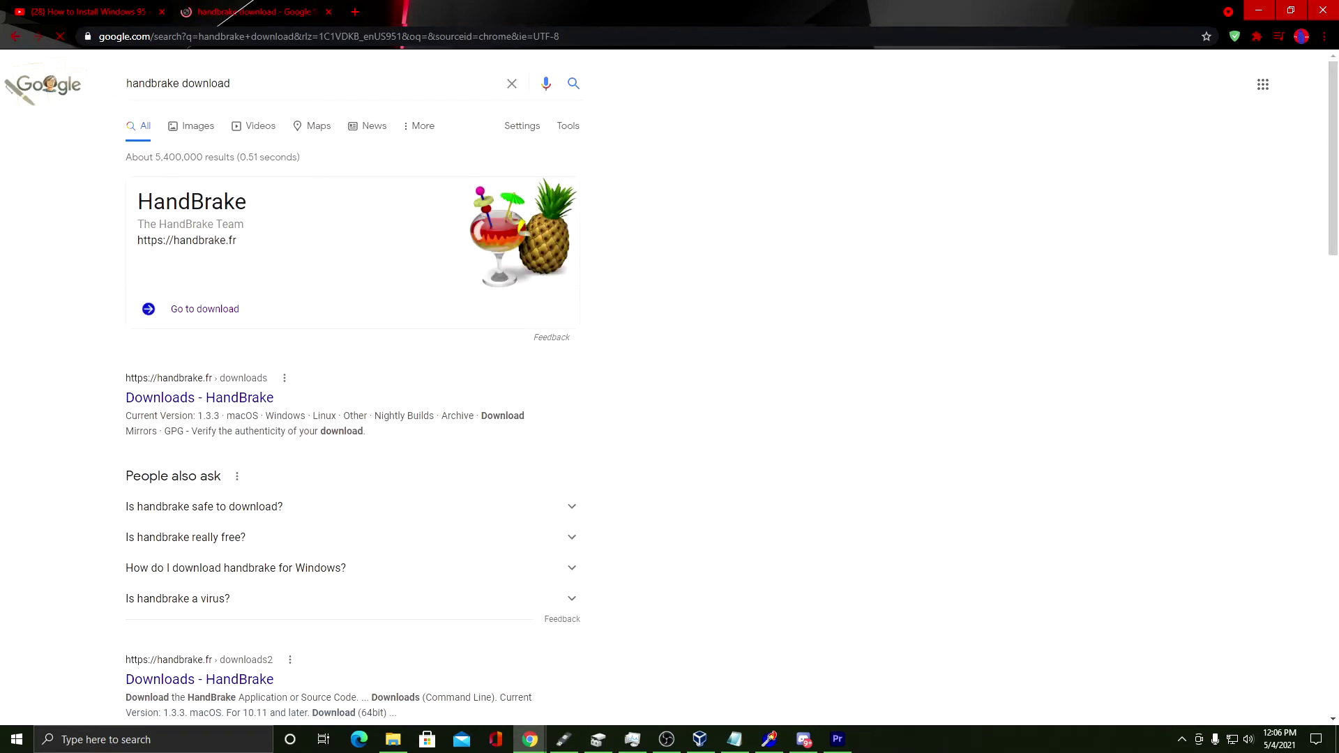
click(235, 311)
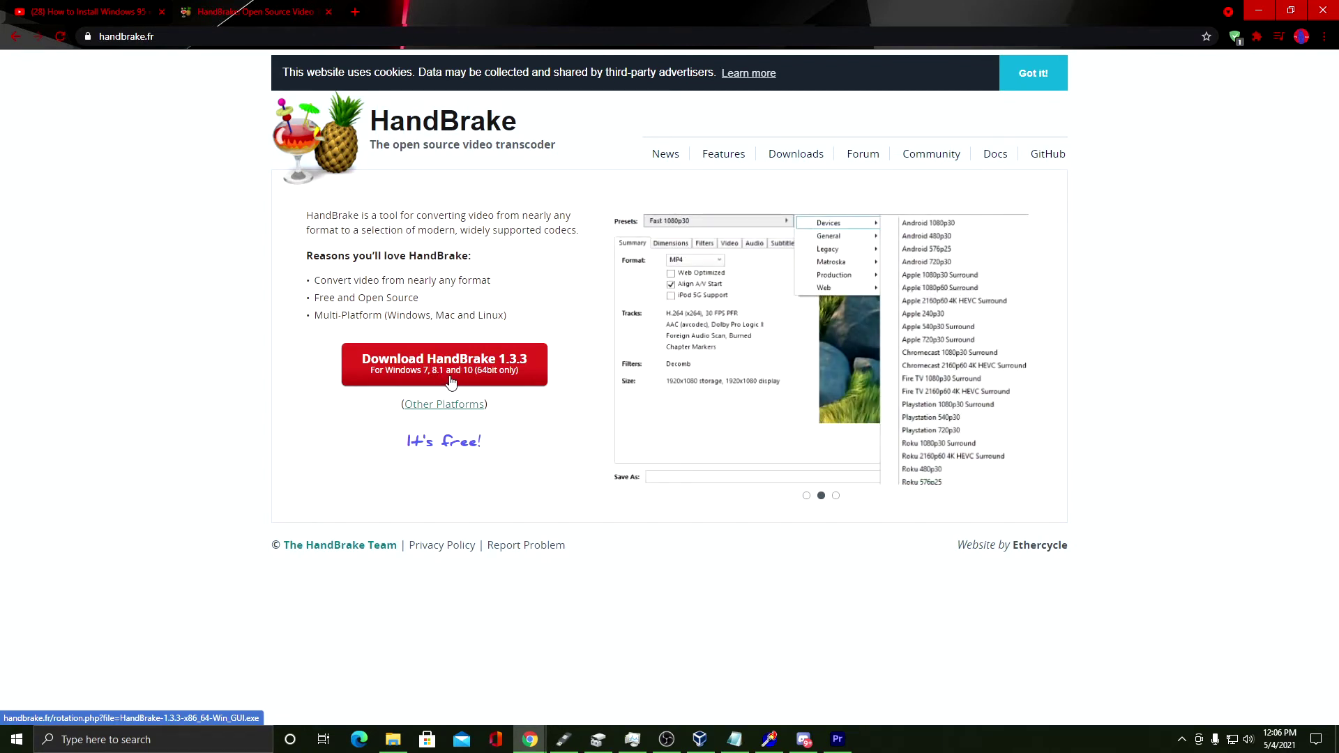
Download and save the HandBrake 1.3.3 Windows installer
click(450, 381)
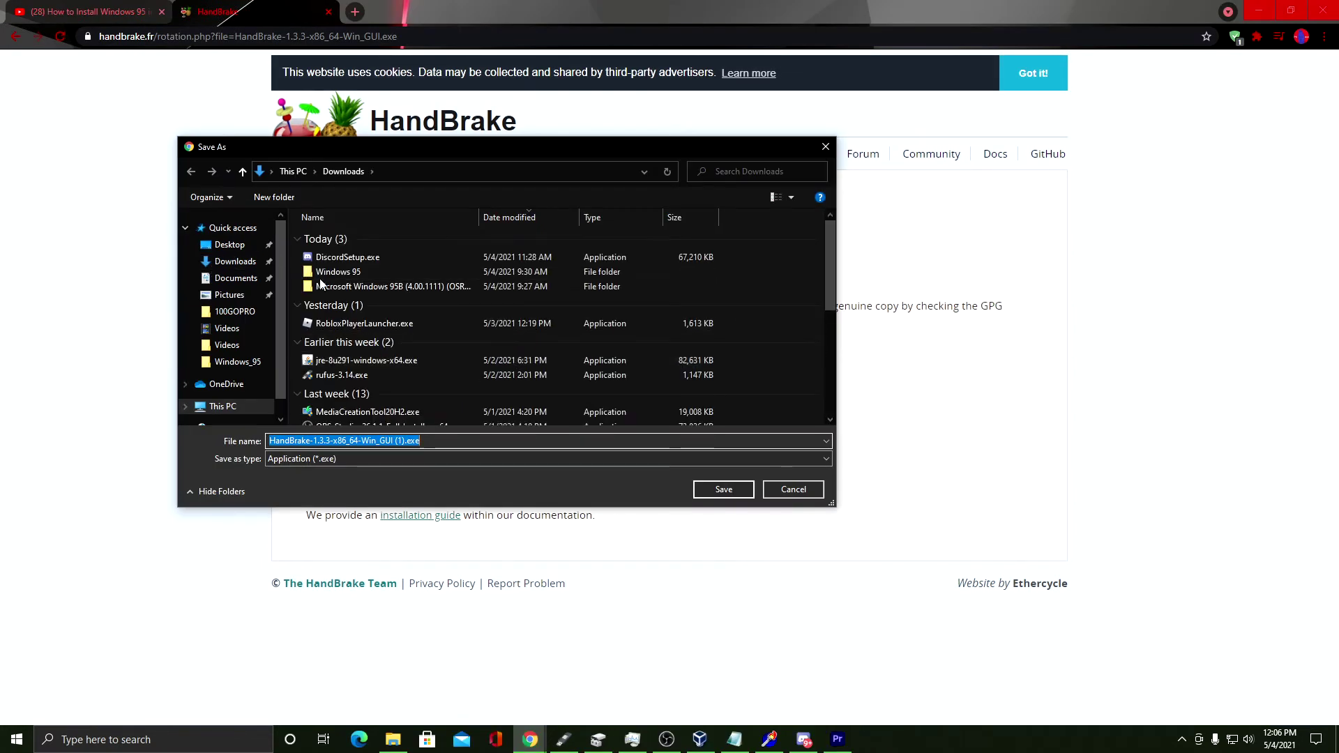
click(726, 494)
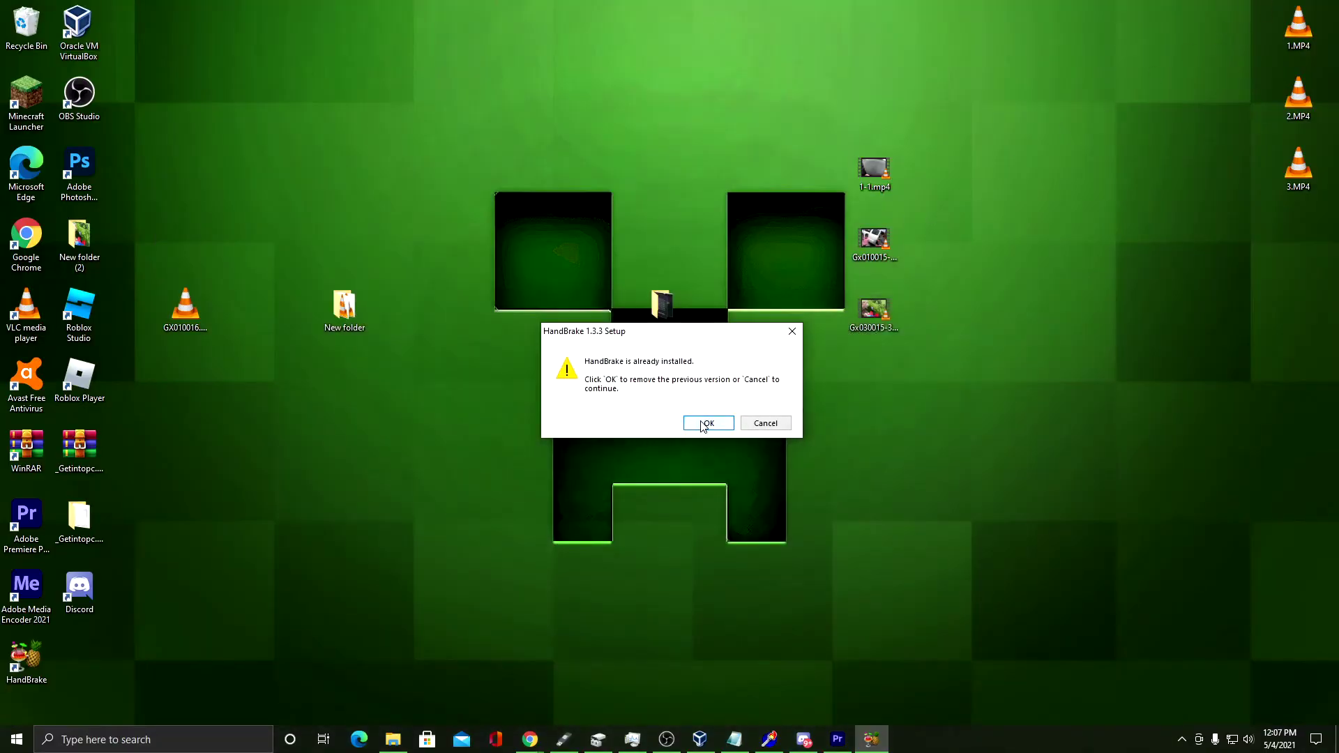
Get past the already-installed warning, accept the licence, and install HandBrake 1.3.3 in the default location
click(765, 424)
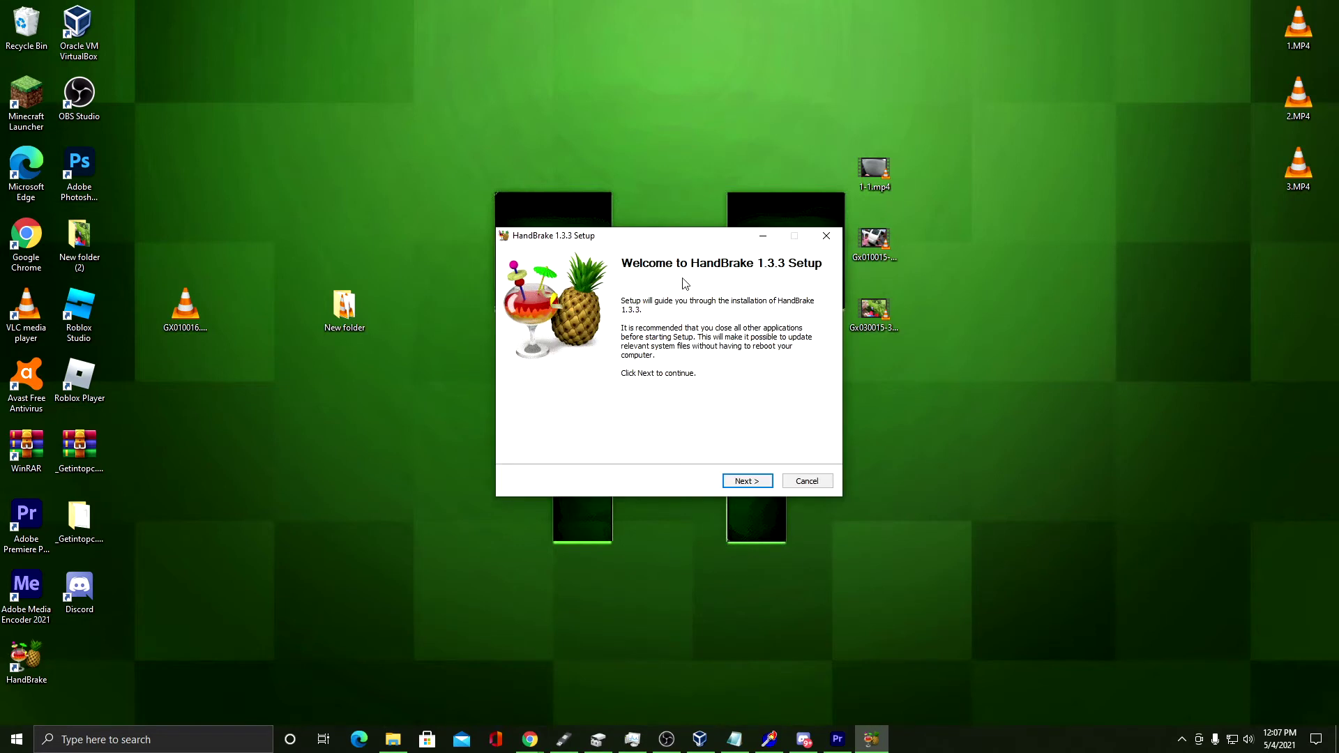
drag(686, 236, 663, 263)
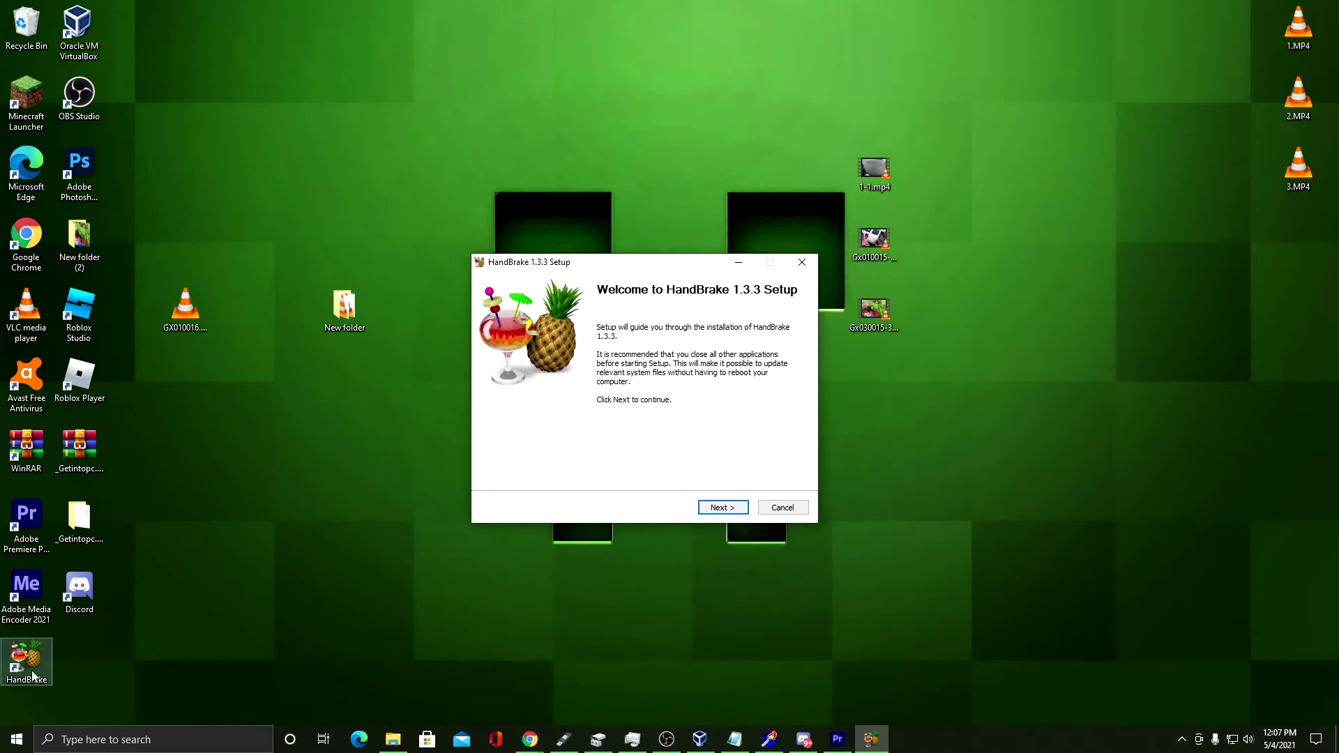
click(716, 513)
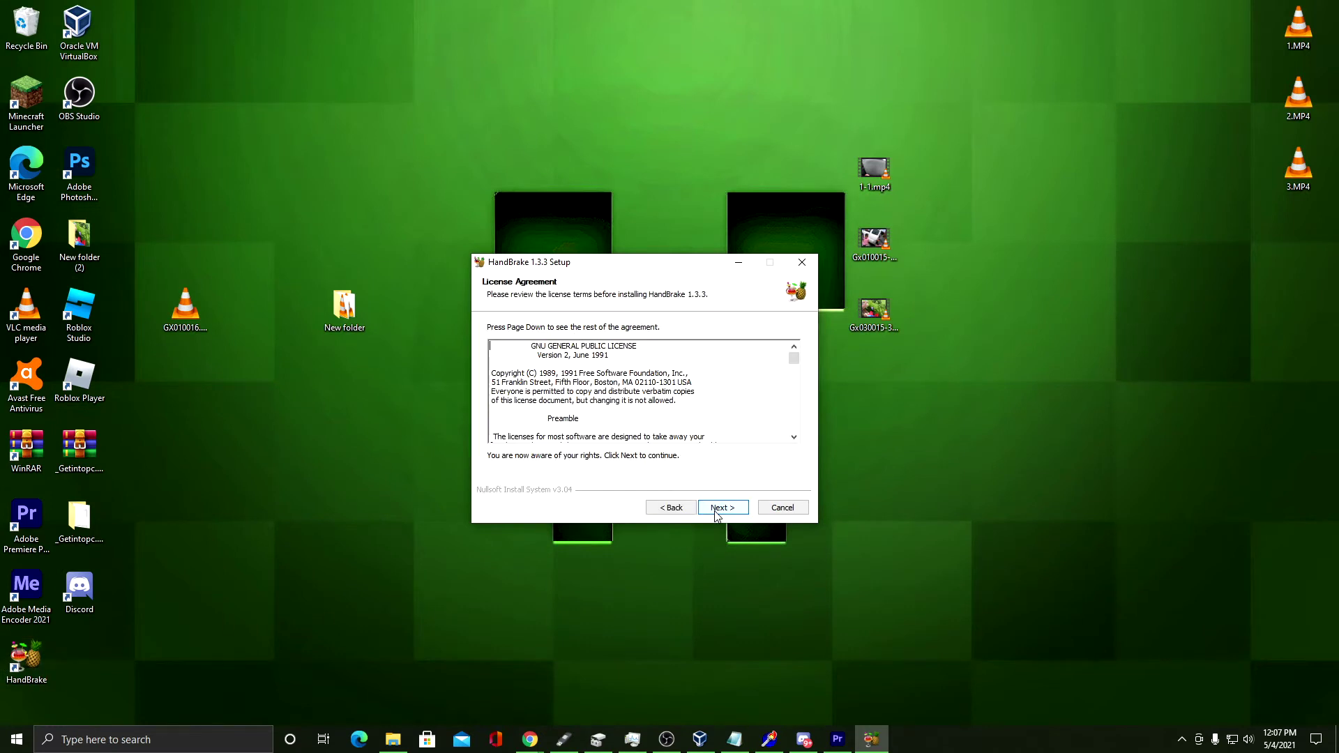
click(717, 508)
click(715, 512)
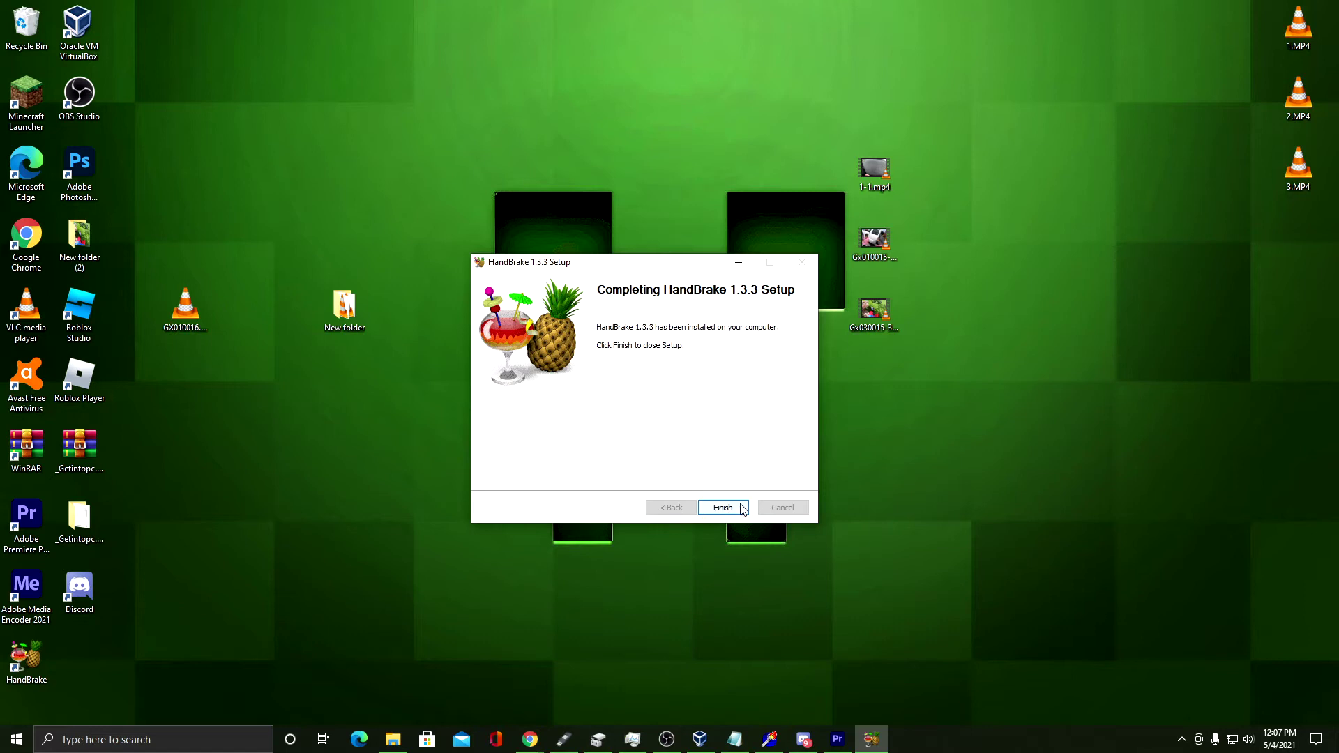
click(742, 509)
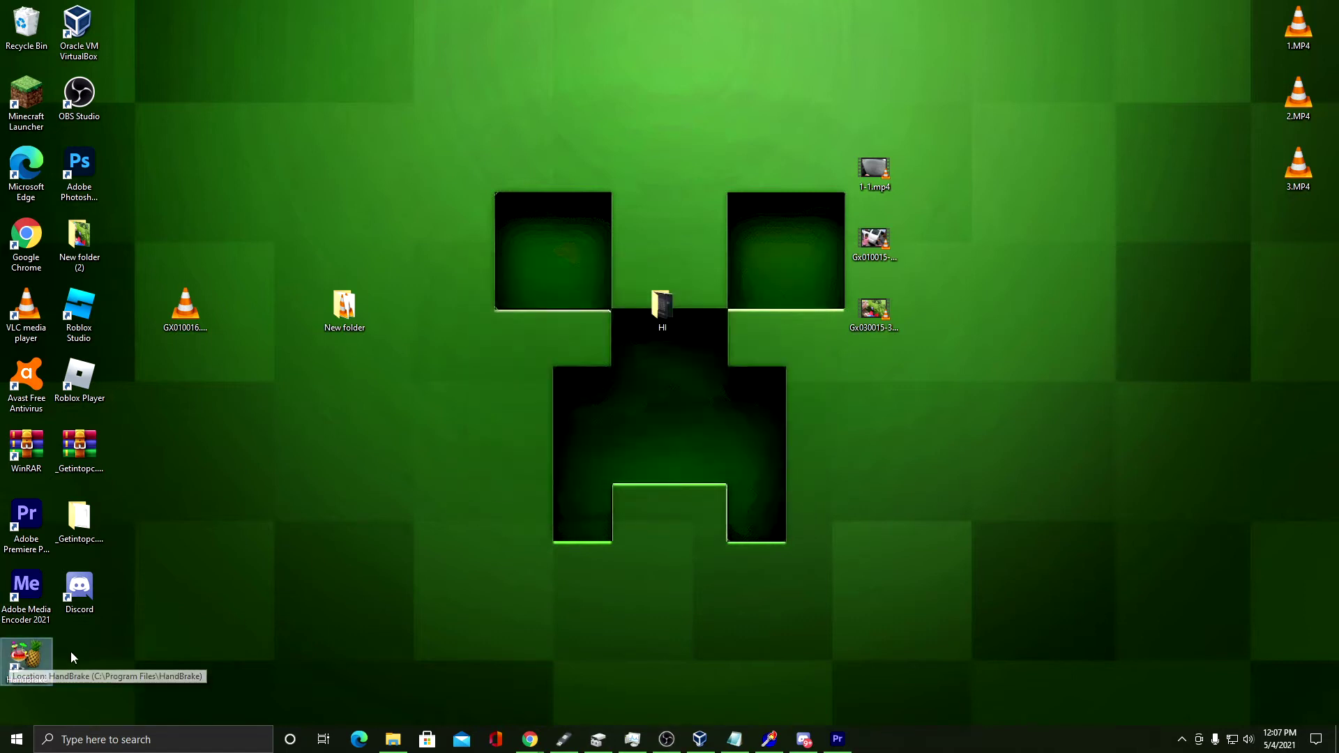
click(104, 739)
Launch HandBrake from the Windows search for 'hand', declining queue recovery
text(hand)
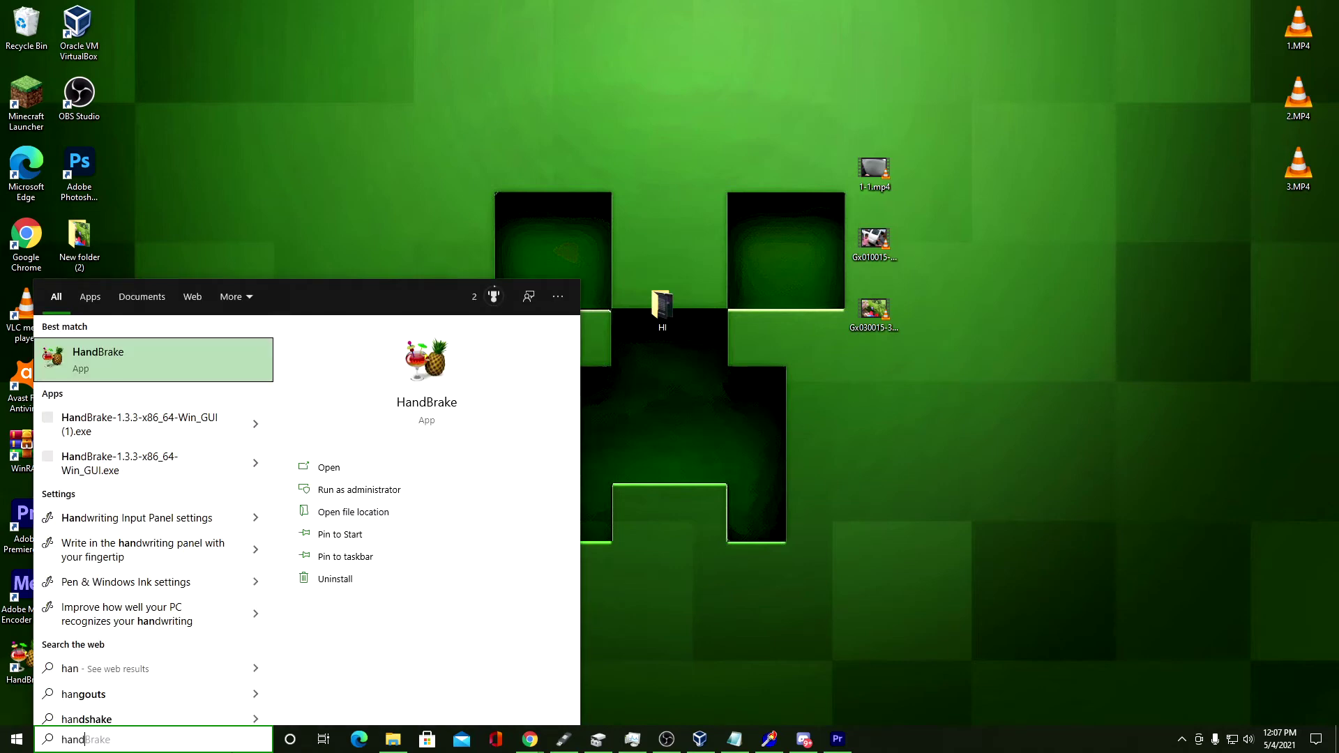
key(Return)
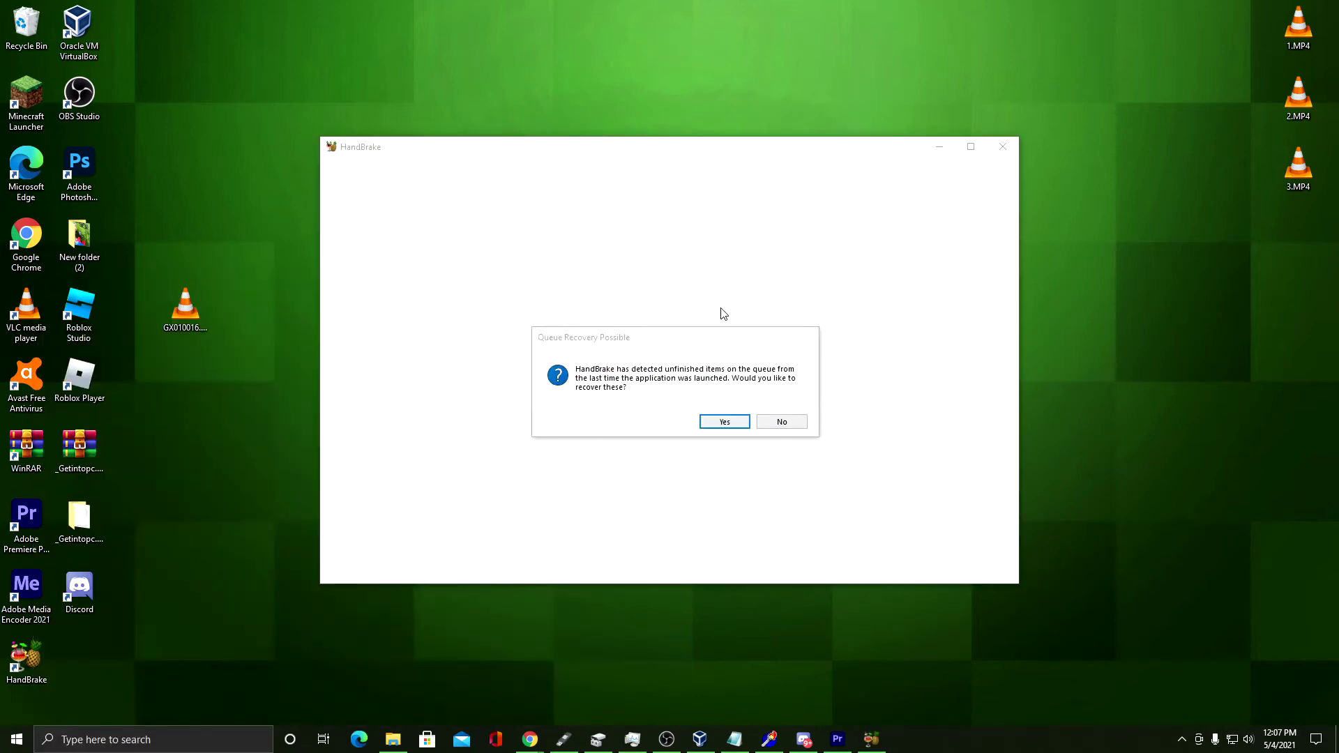
click(782, 422)
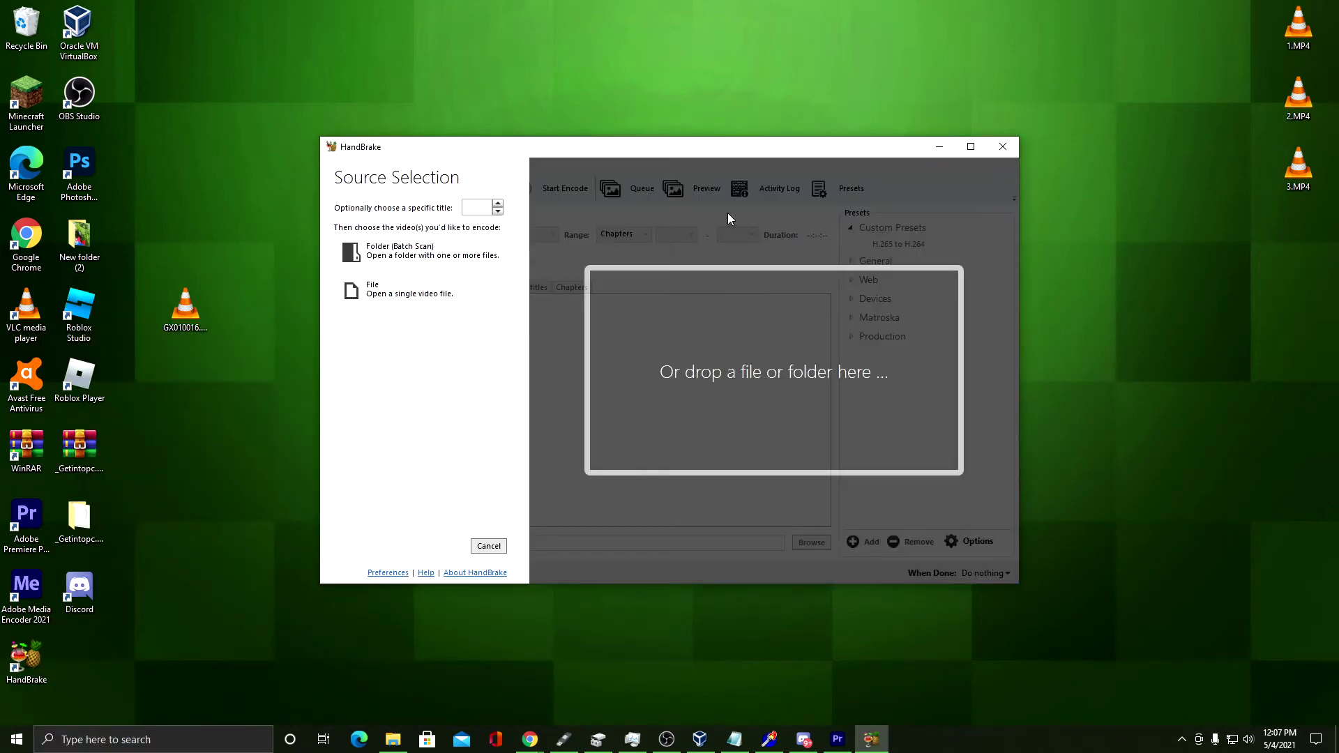
click(461, 287)
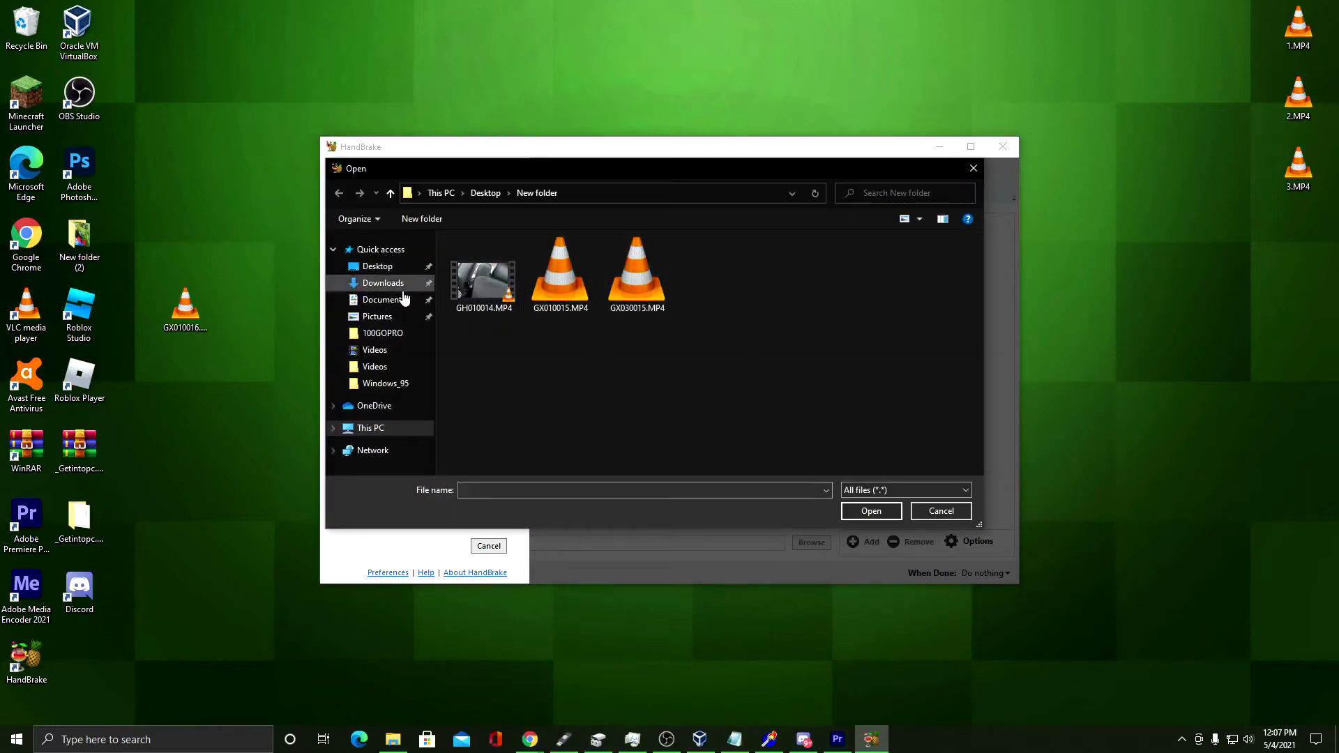
click(408, 283)
click(415, 300)
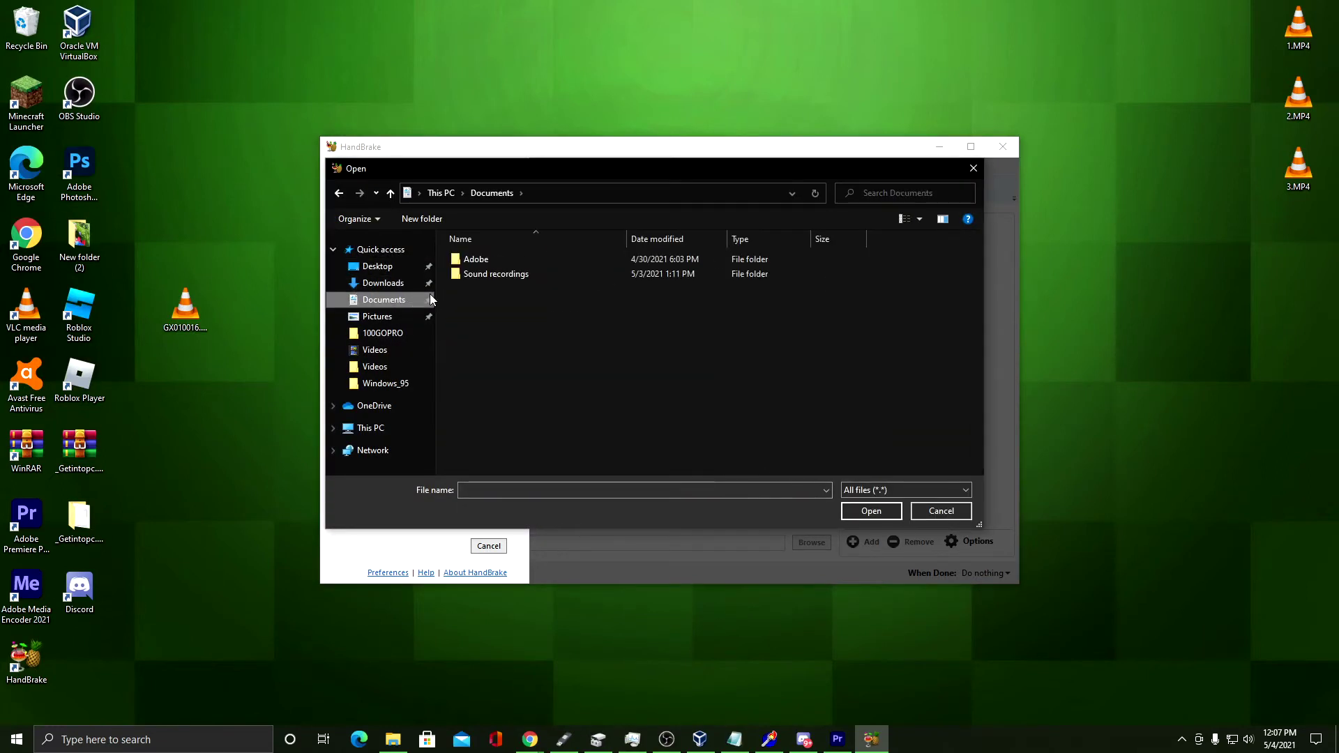
click(400, 346)
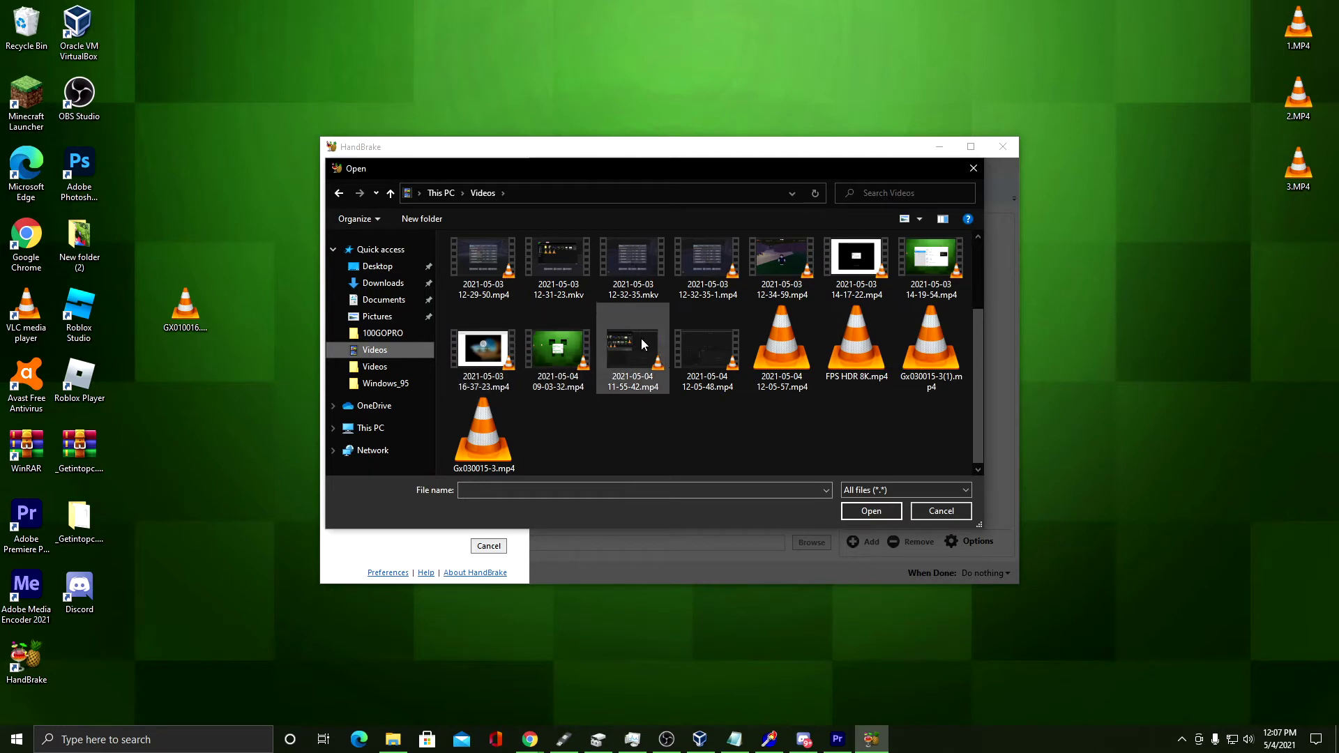
scroll(653, 350, up, 2)
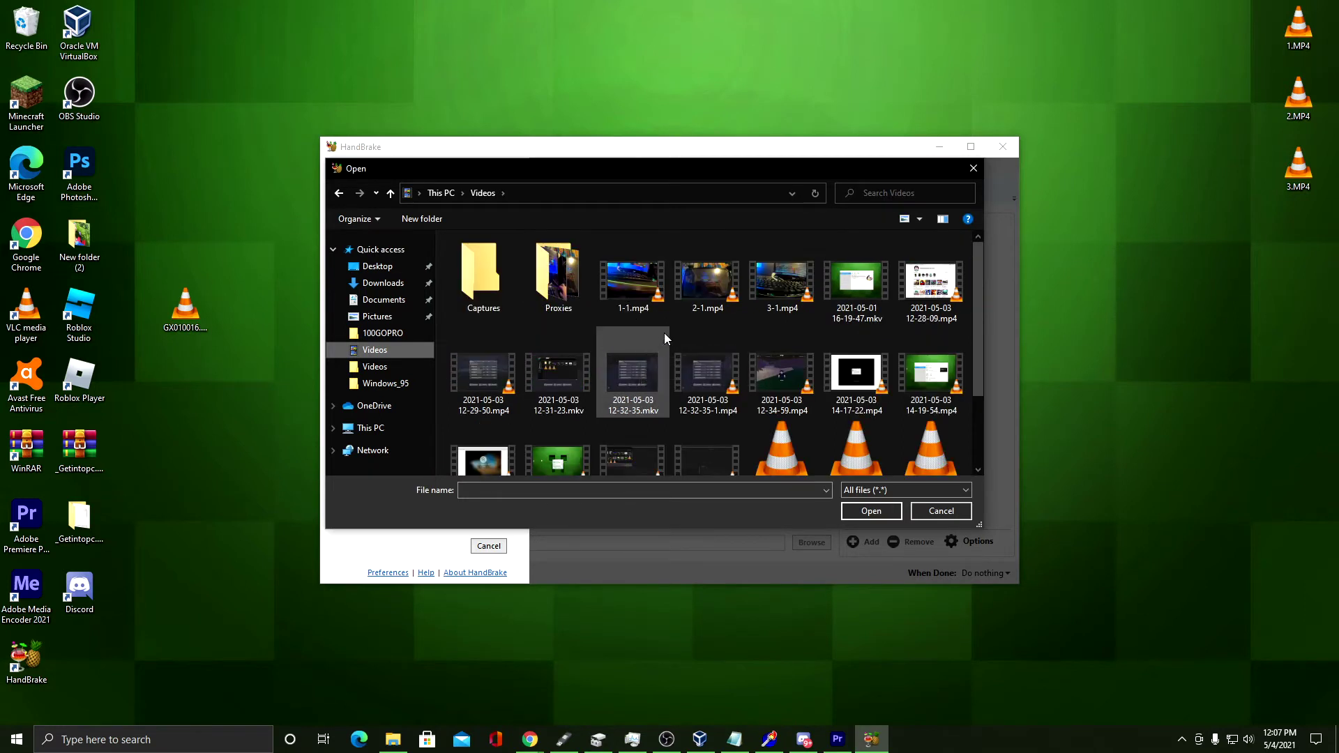
double_click(881, 286)
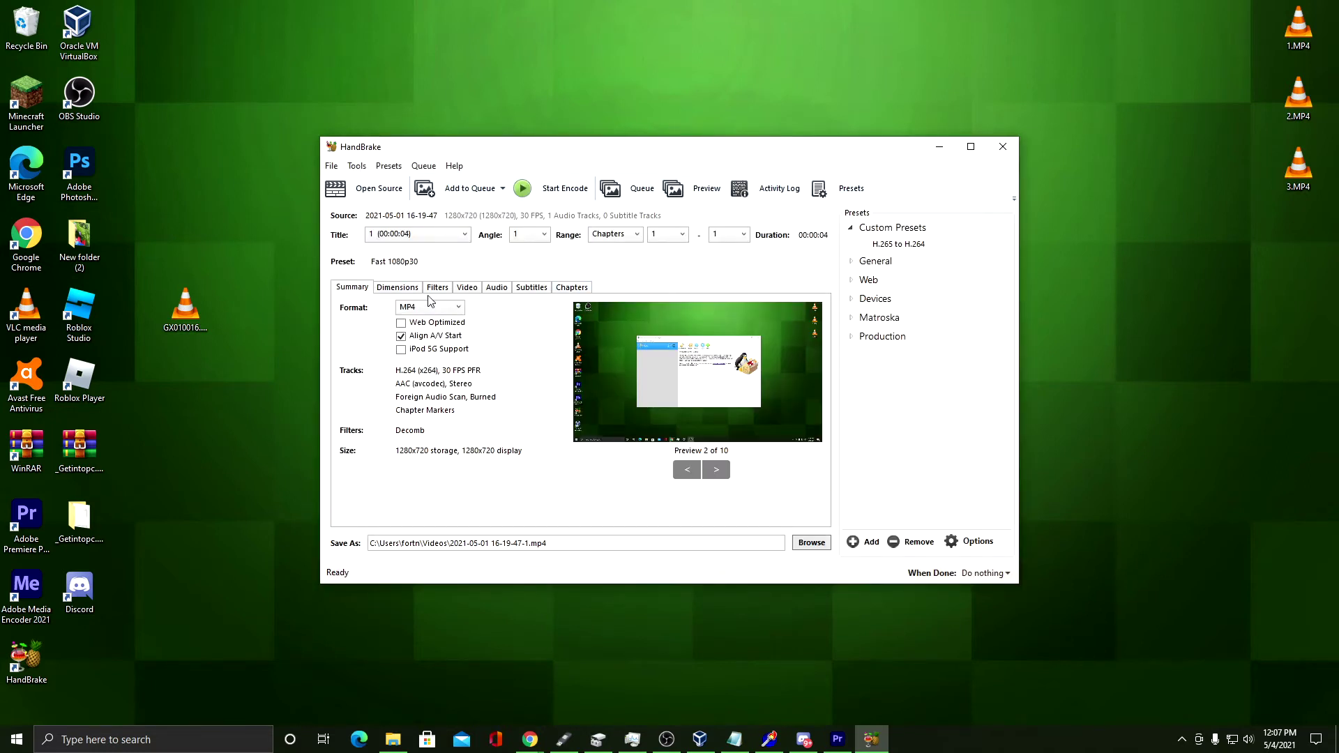
Set the video encoder to H.264 (Nvidia NVEnc)
click(466, 288)
click(455, 324)
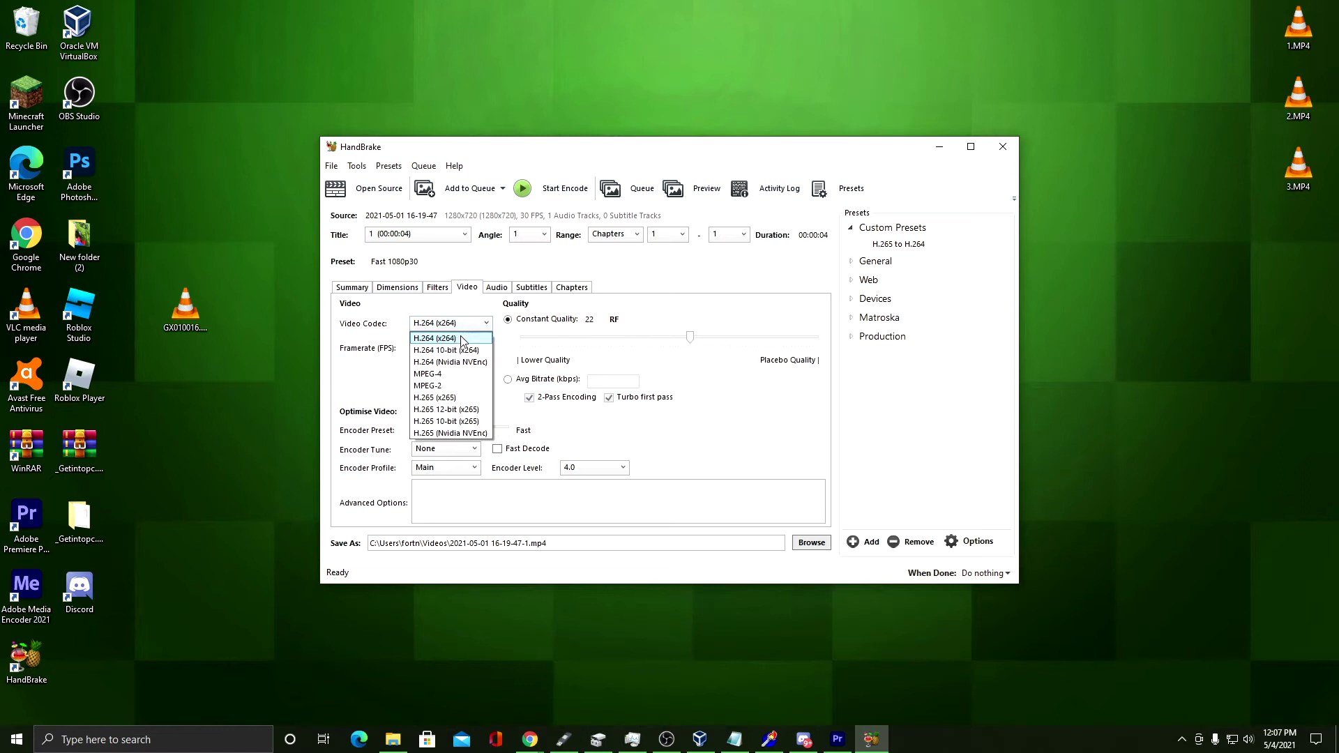
click(462, 340)
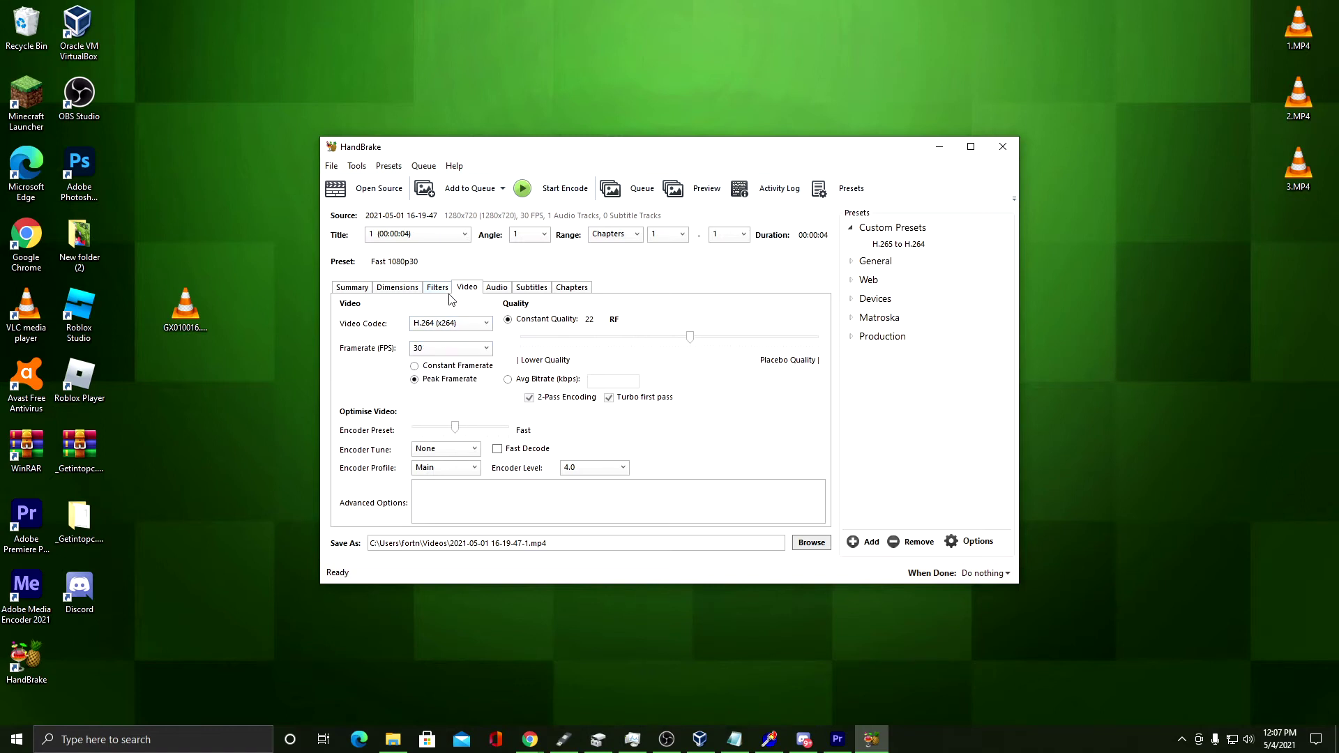
click(471, 324)
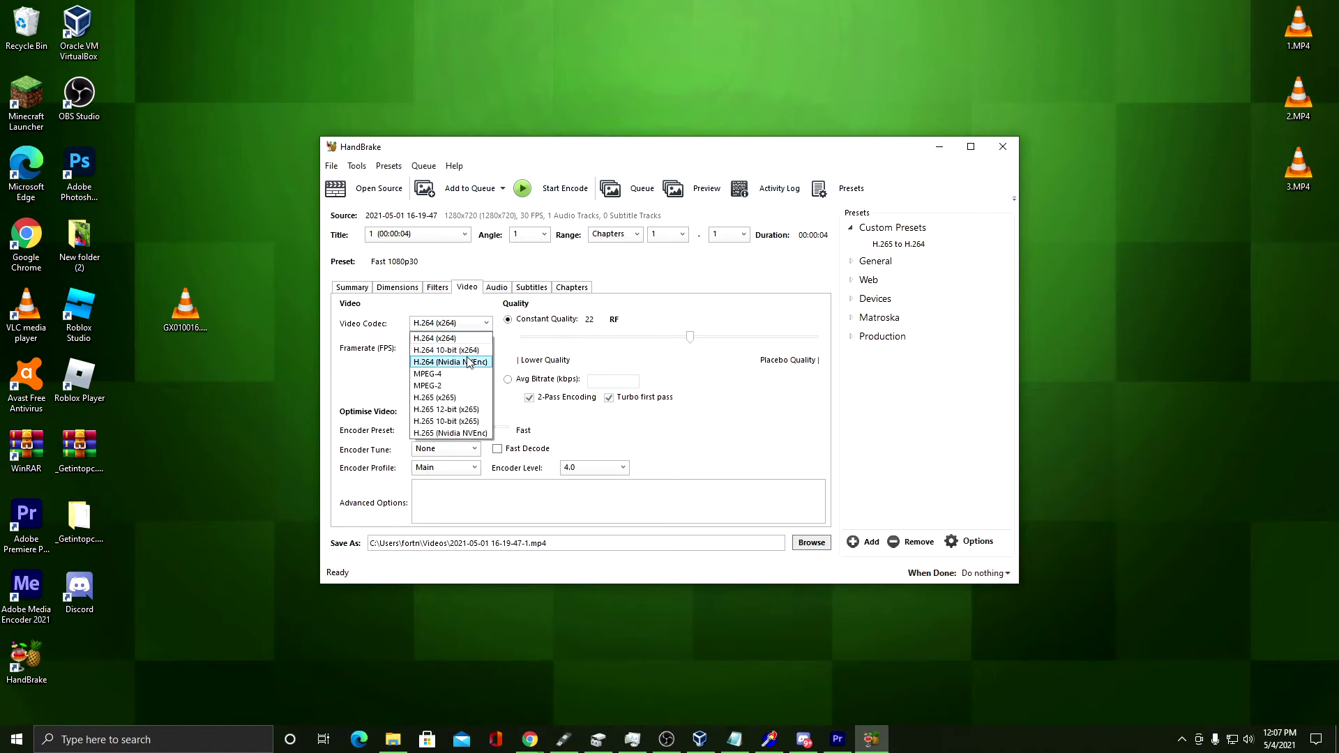
click(470, 362)
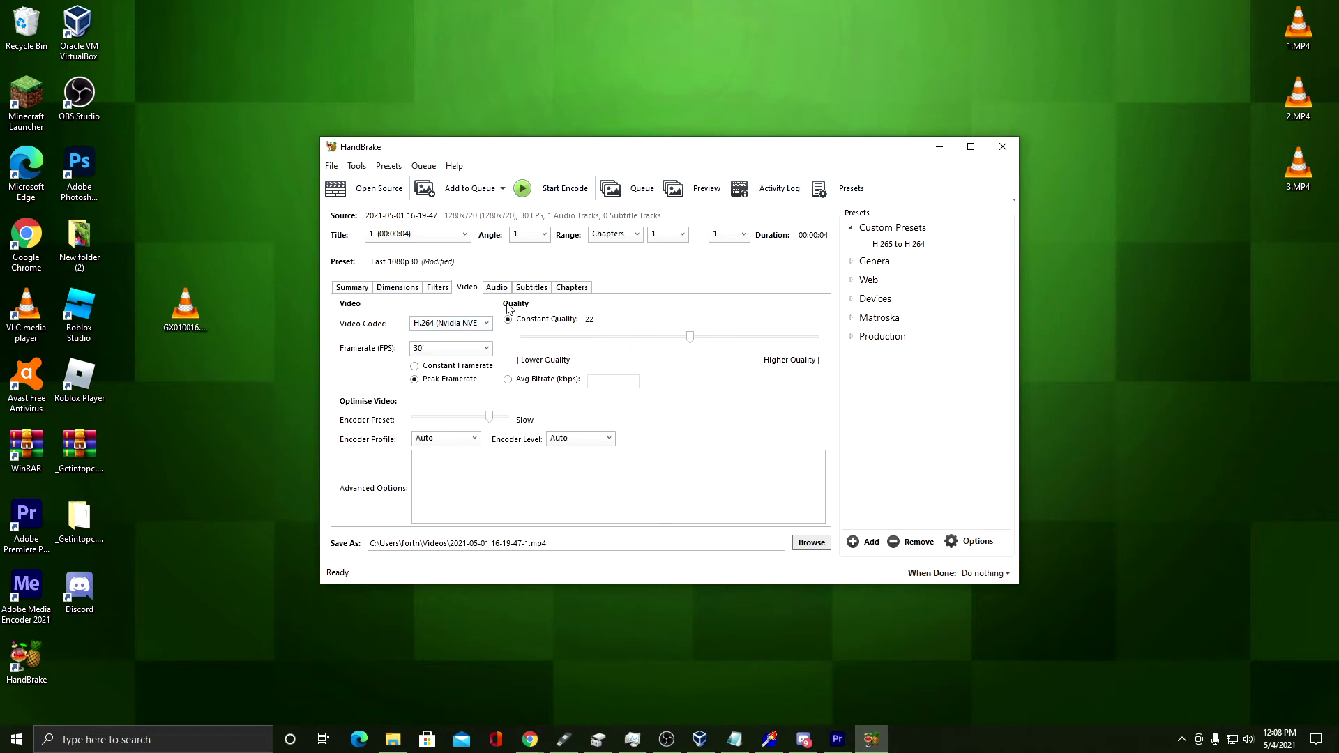
click(468, 324)
click(467, 325)
click(468, 325)
click(466, 325)
click(441, 328)
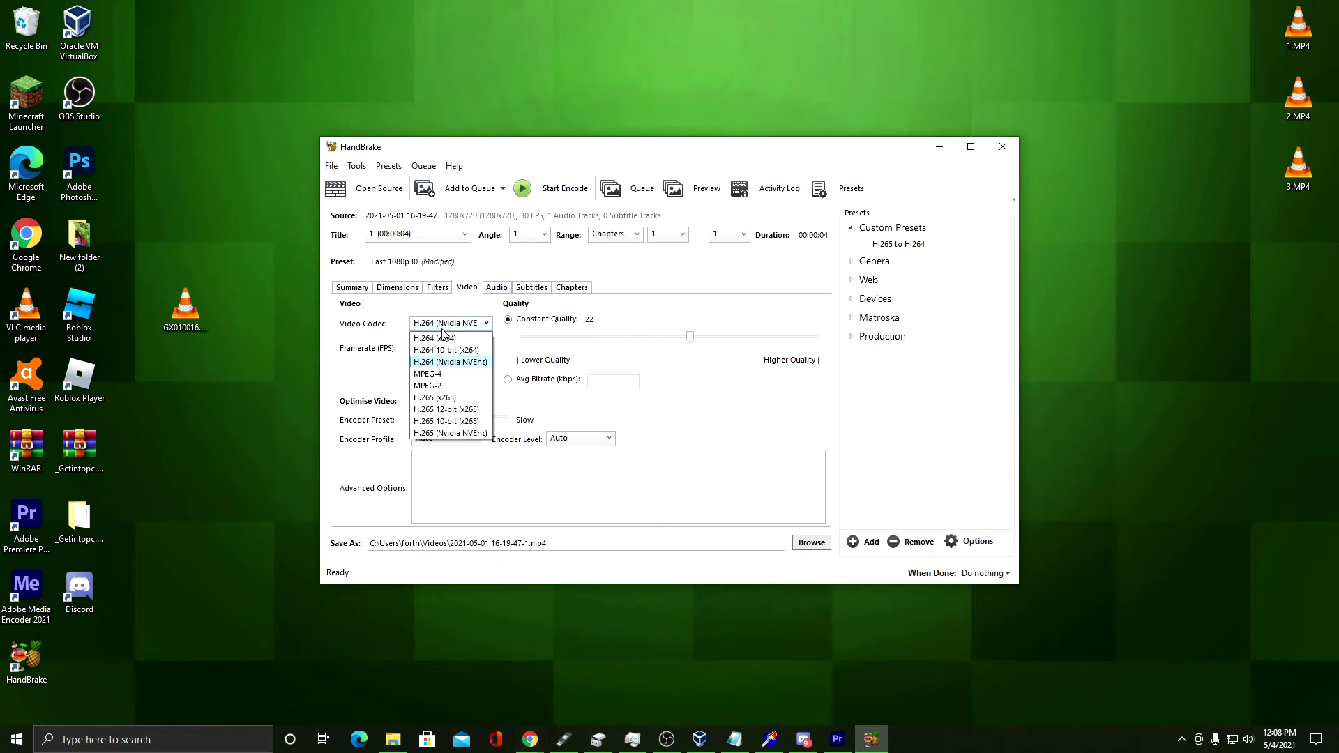
click(443, 339)
click(450, 325)
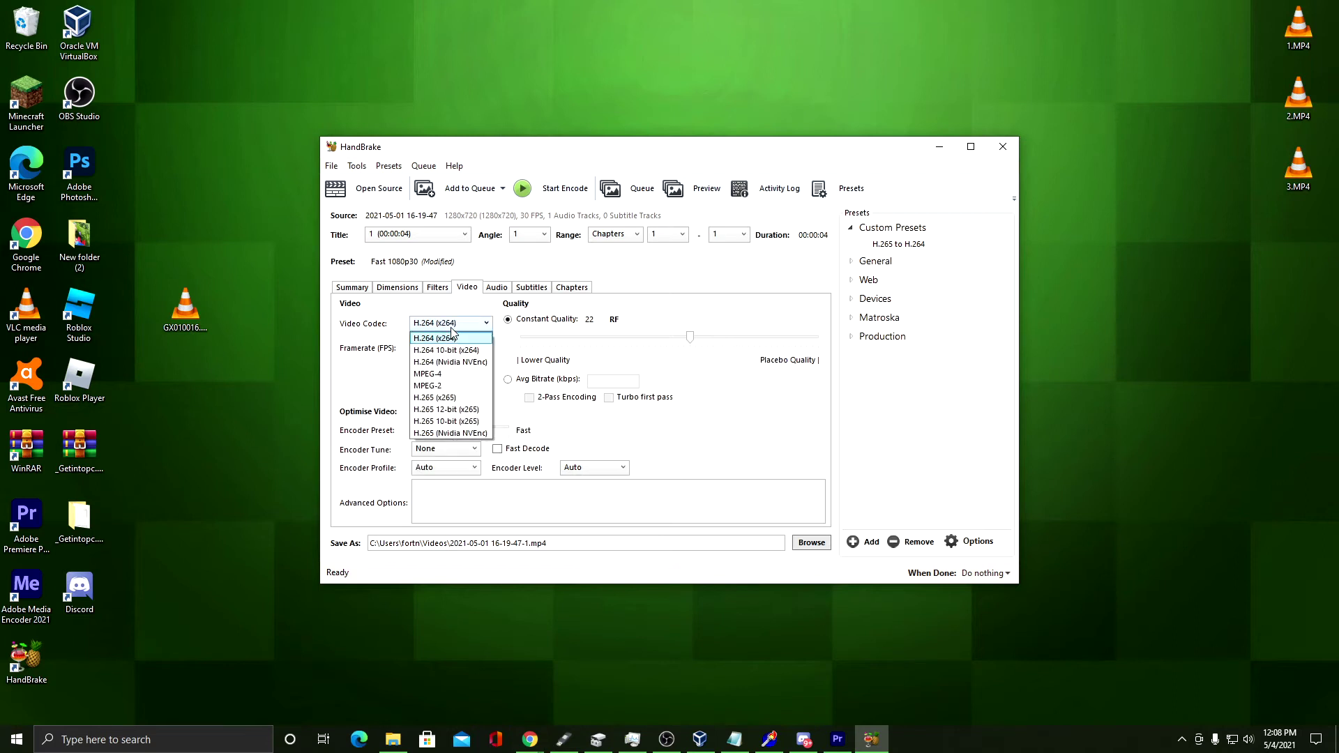
click(457, 365)
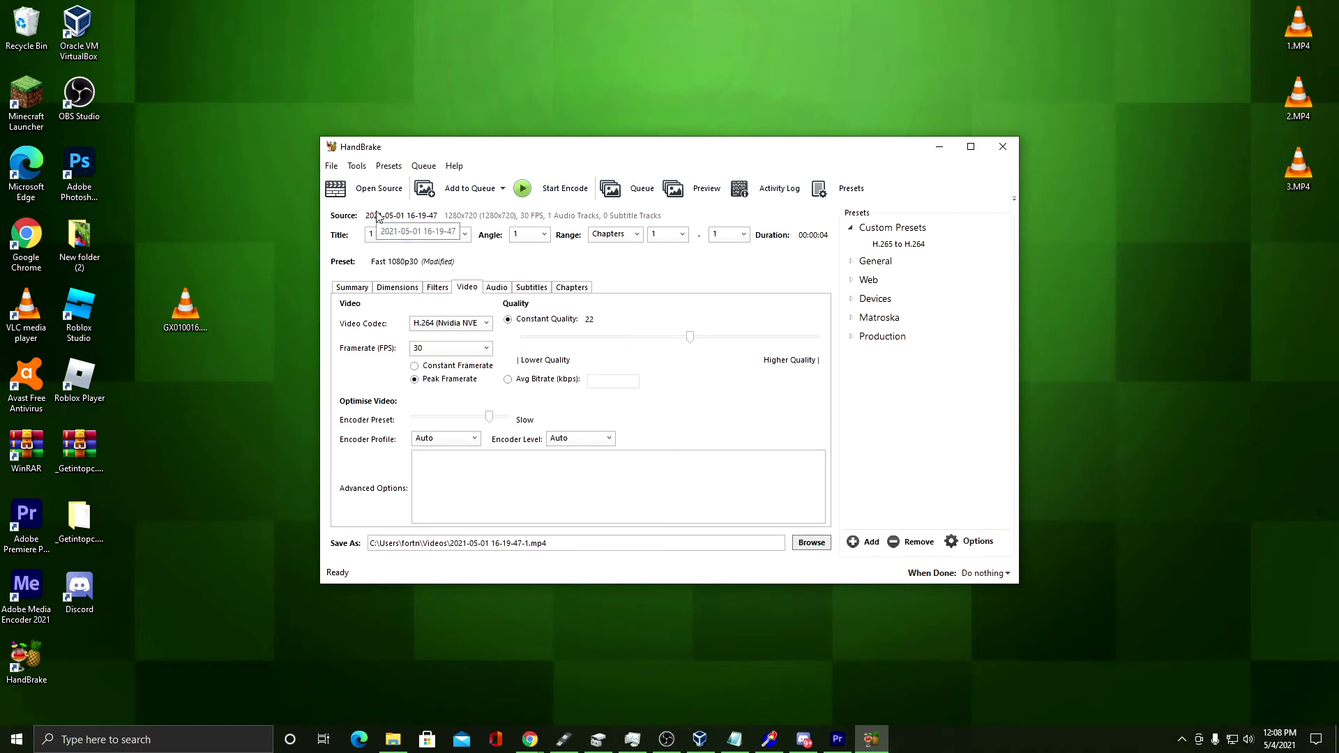
Set framerate to Same as source, constant quality to 0, and keep the encoder profile on Auto
click(418, 347)
click(415, 364)
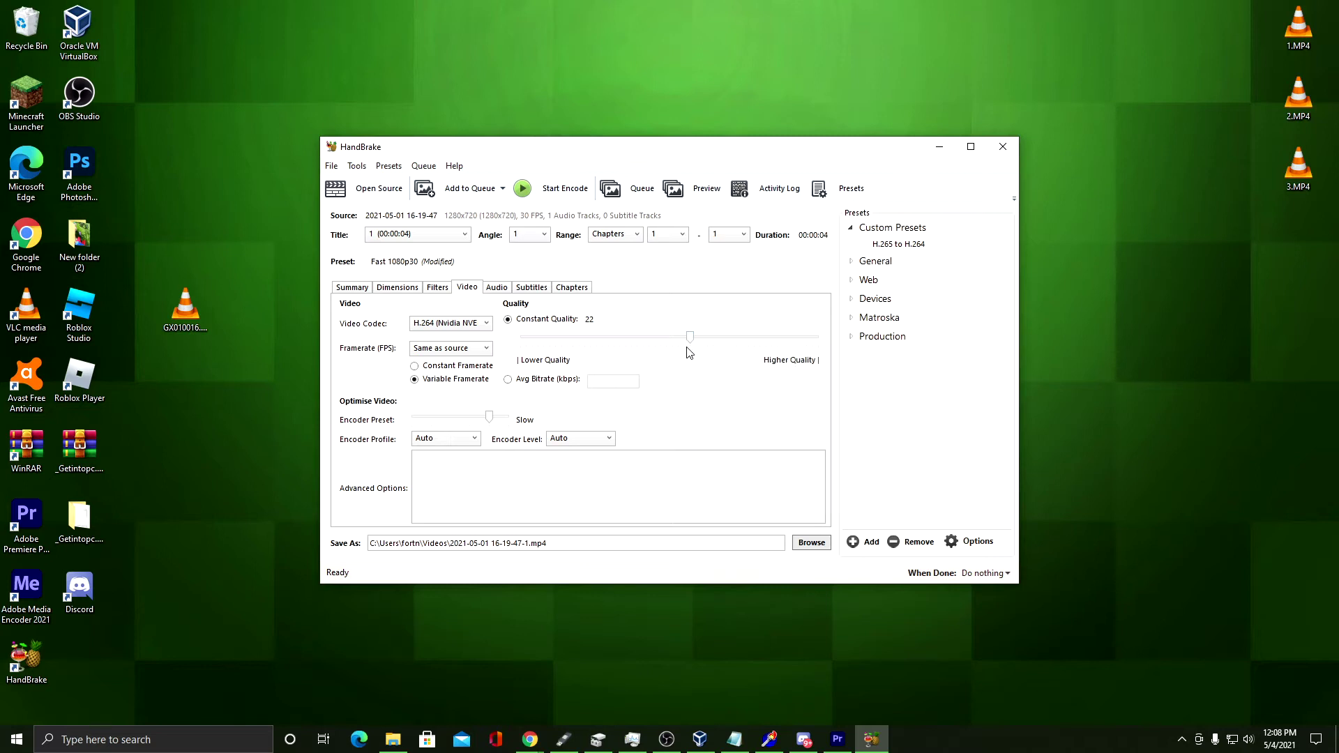
drag(690, 338, 1109, 347)
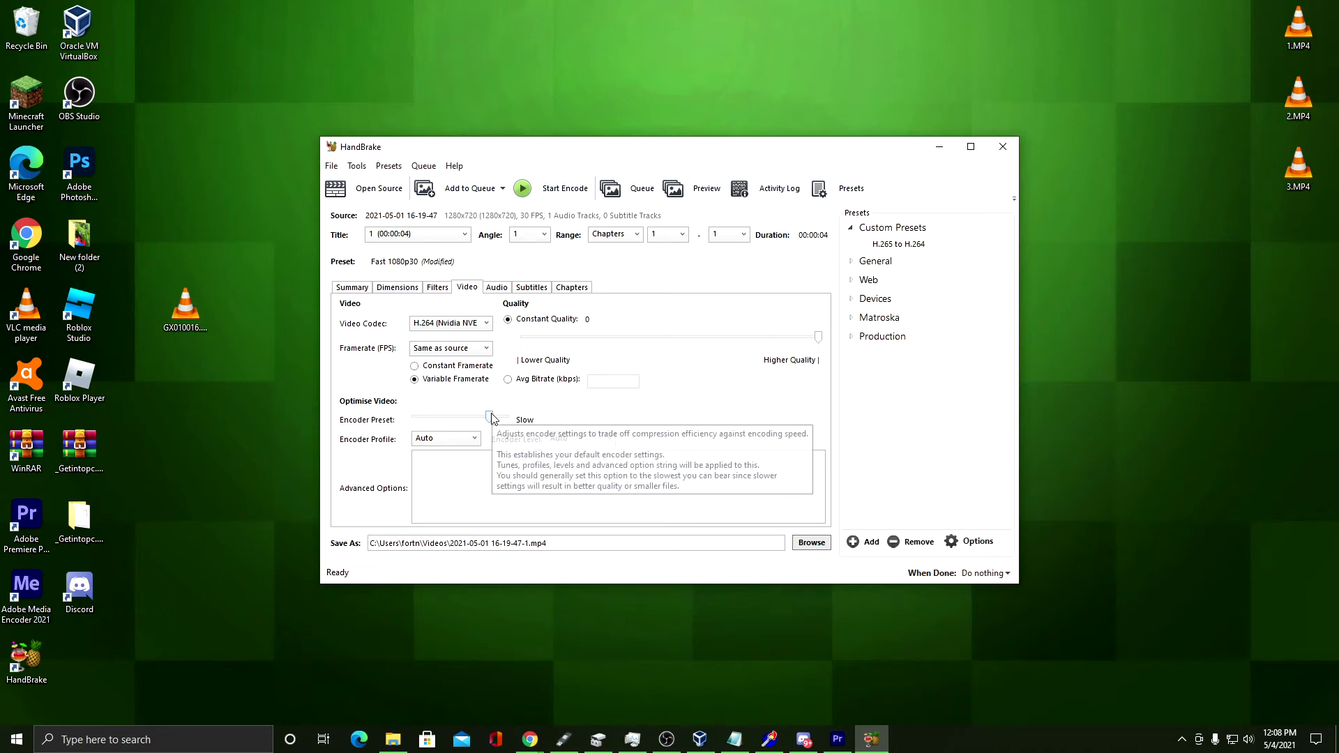
mouse_move(485, 421)
mouse_down()
mouse_move(404, 430)
mouse_move(498, 422)
mouse_move(487, 423)
mouse_up()
click(455, 439)
click(424, 451)
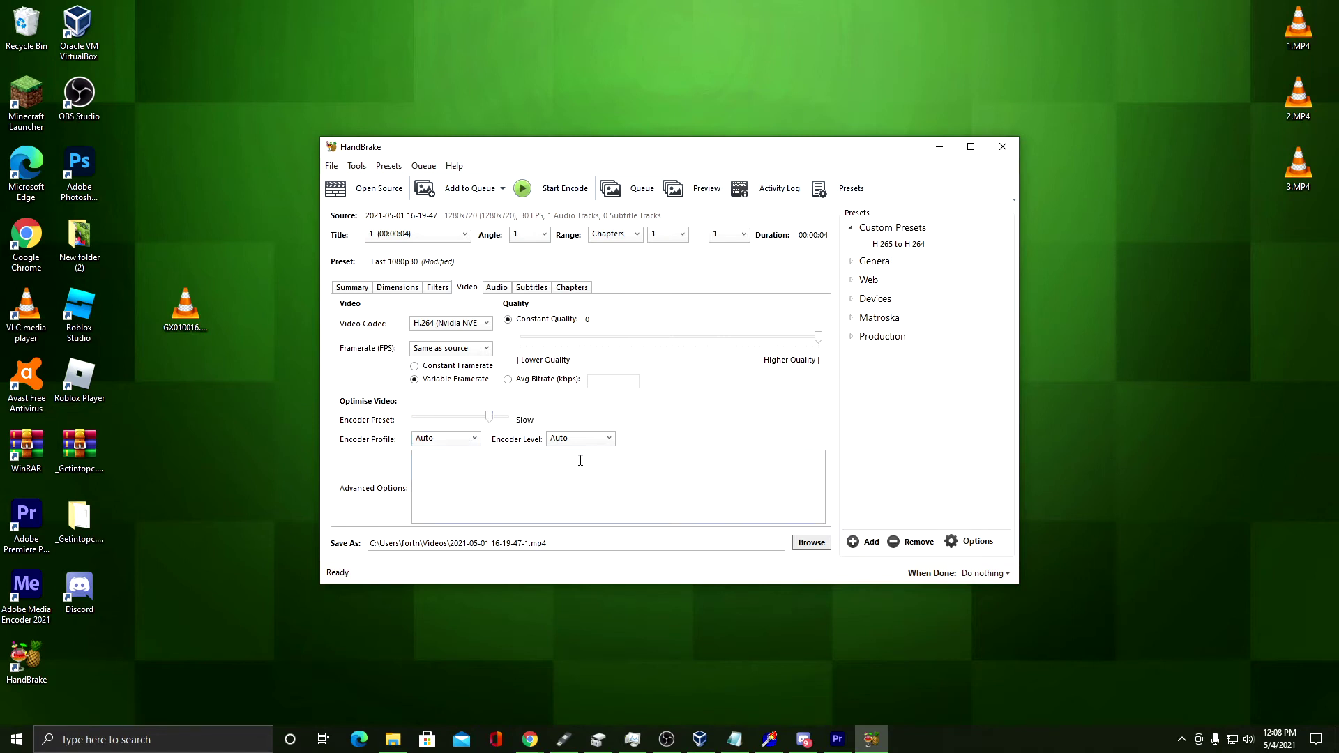
click(387, 289)
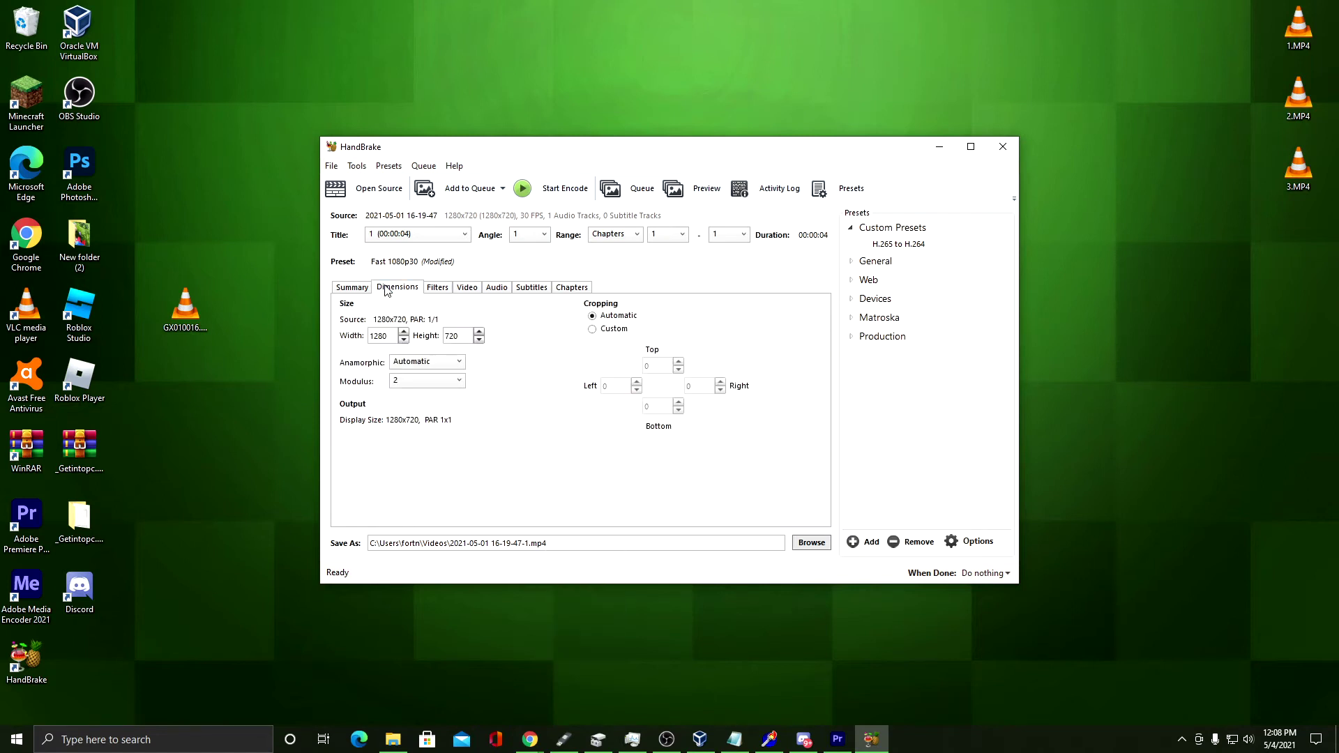
Load the H.265 to H.264 preset, then set Nvidia NVEnc, source framerate, and quality 0
click(900, 248)
click(480, 287)
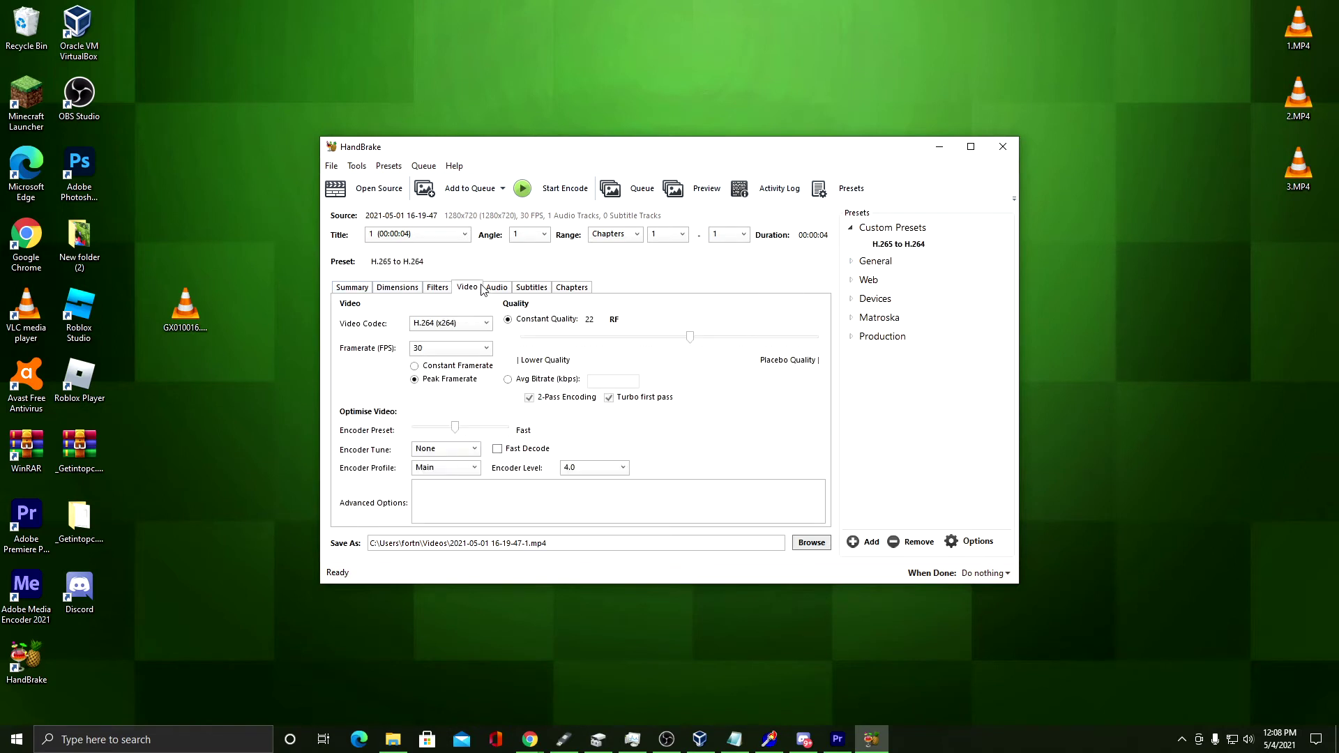
click(464, 323)
click(486, 366)
click(486, 348)
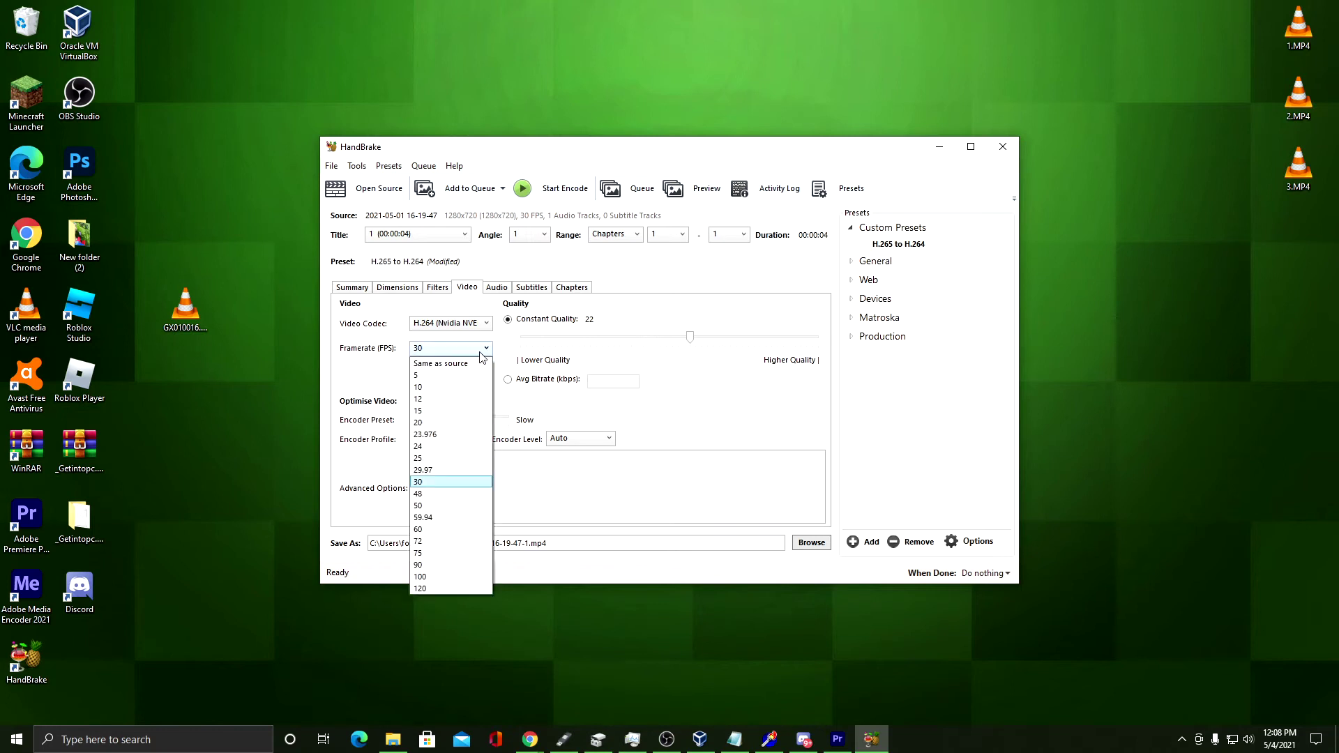
click(454, 360)
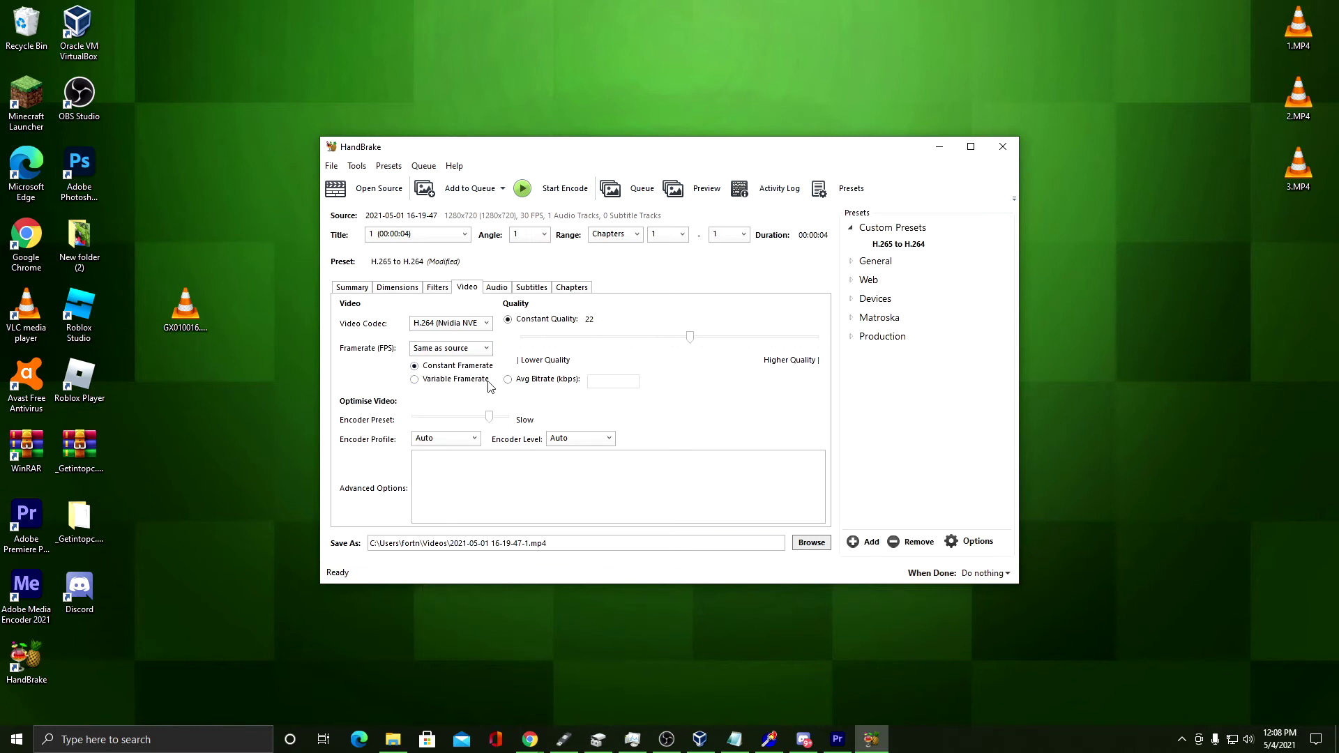
drag(690, 340, 1032, 376)
Set the output file to 'Desktop Error' in the Desktop folder
click(812, 543)
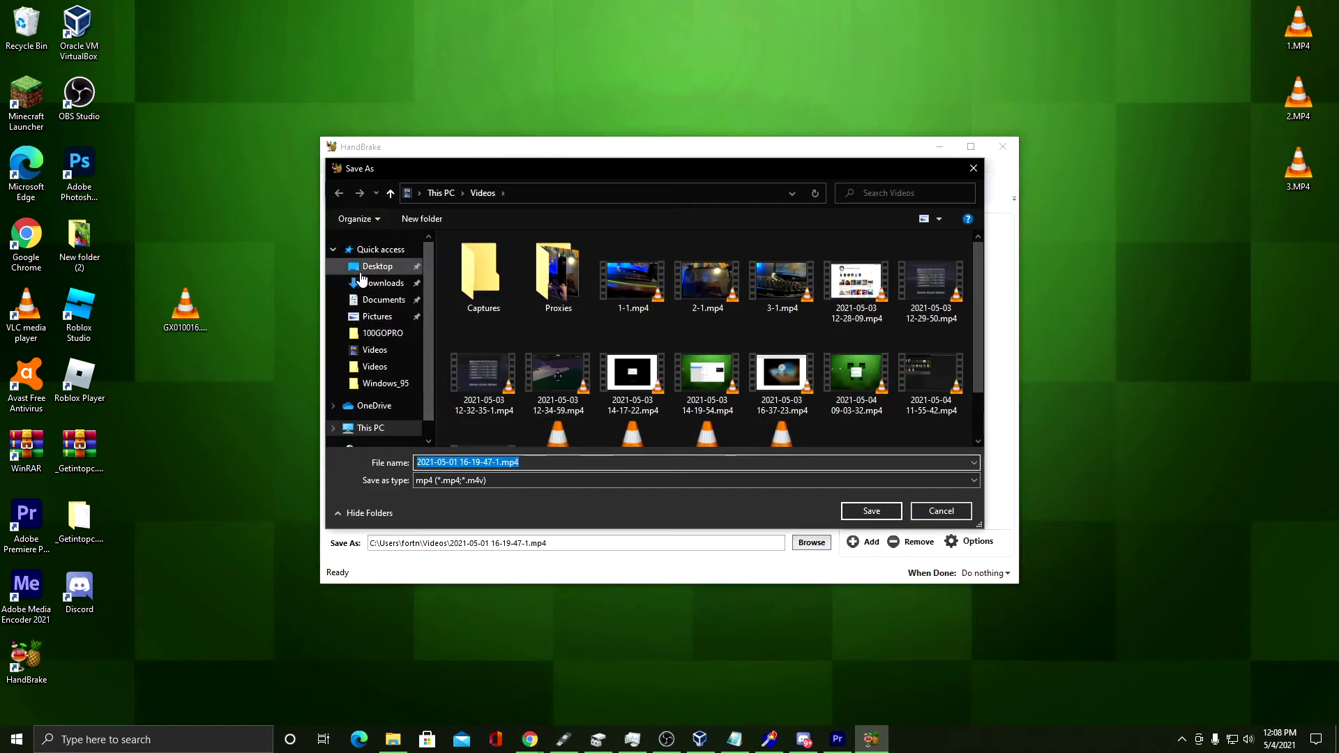
click(377, 265)
click(567, 456)
text(D)
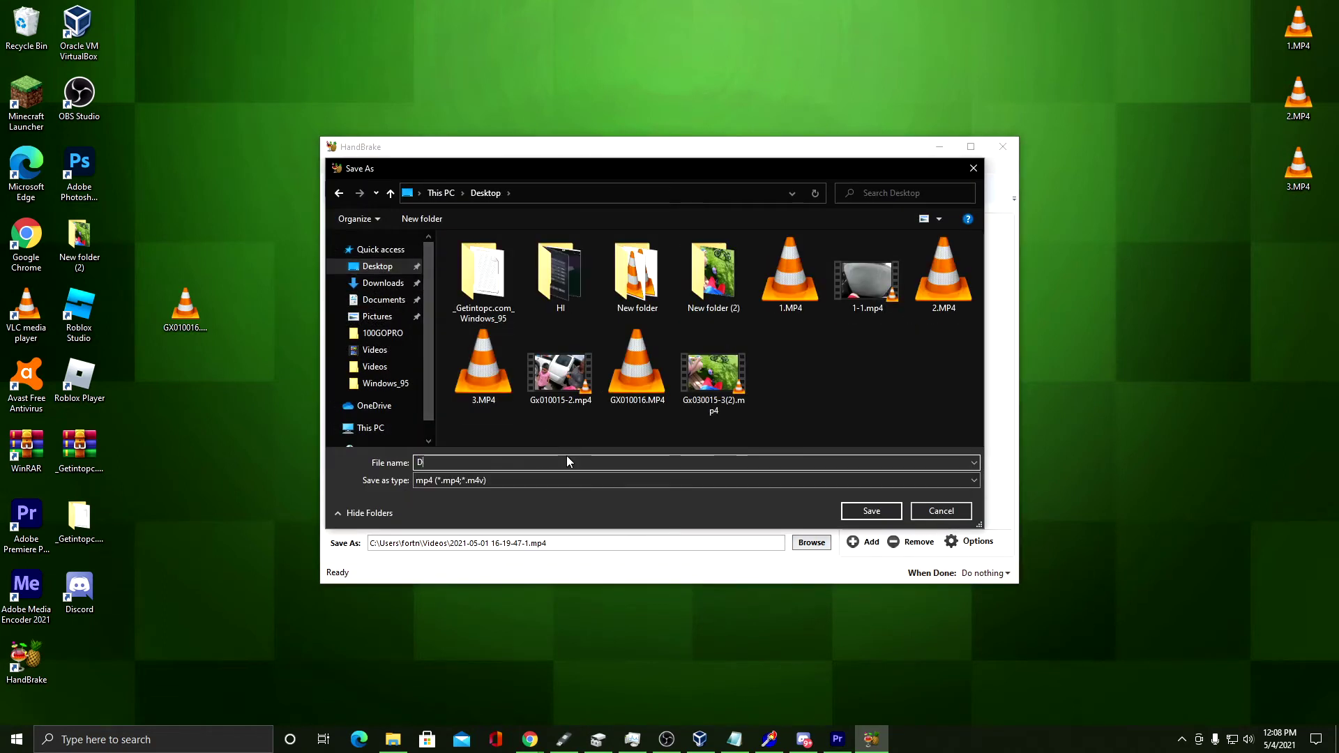
text(esktop)
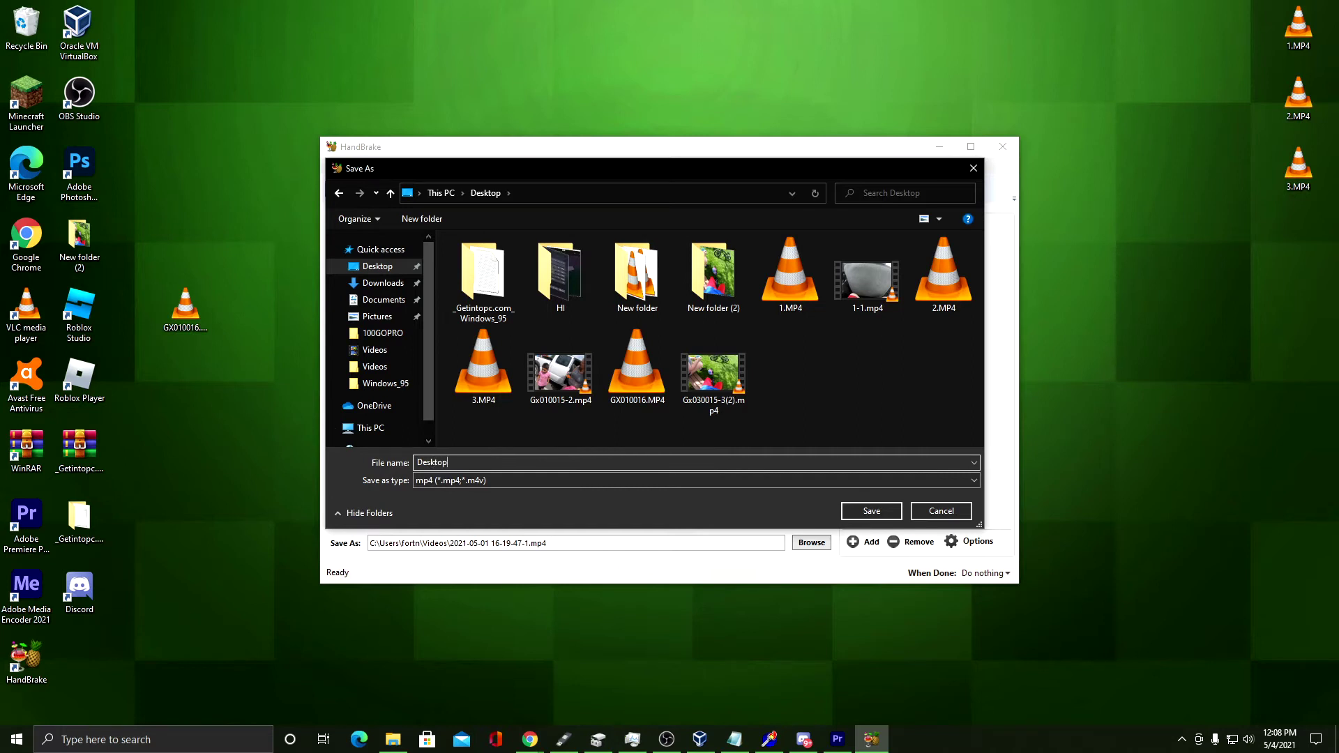
text( Error)
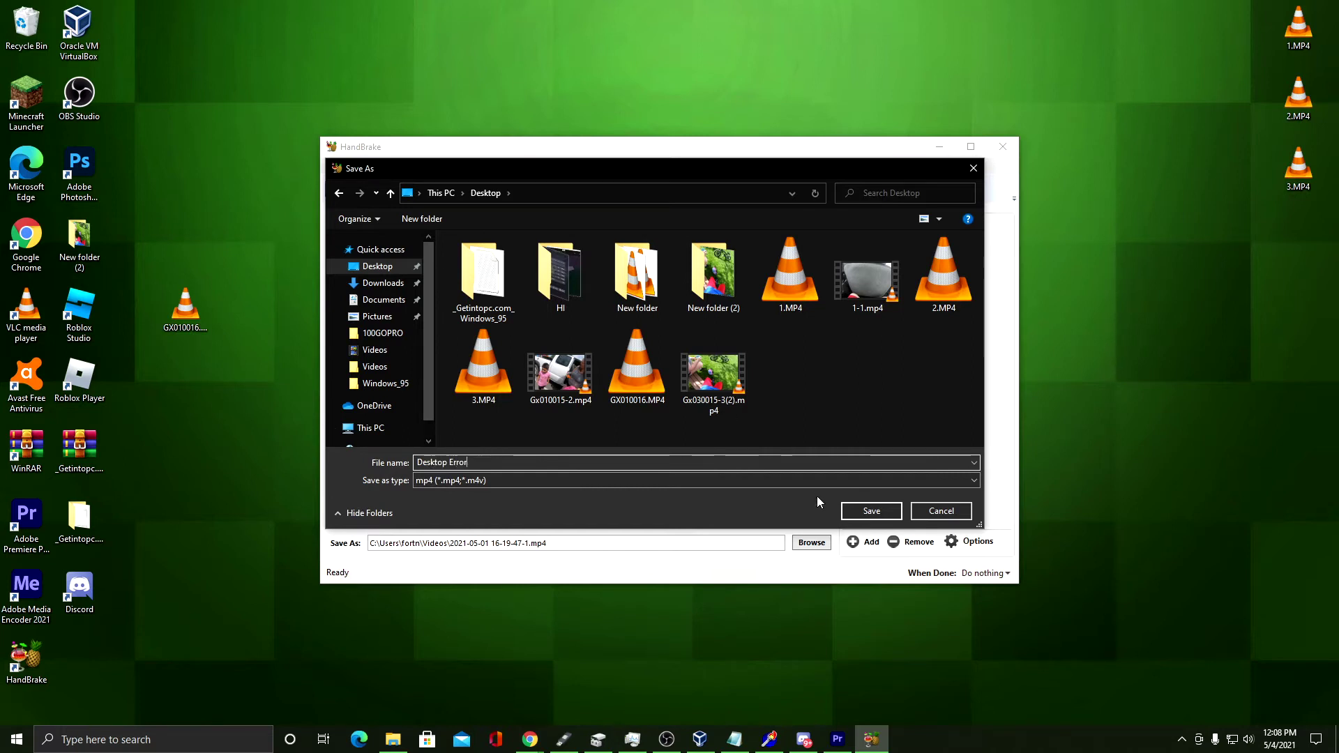
click(872, 511)
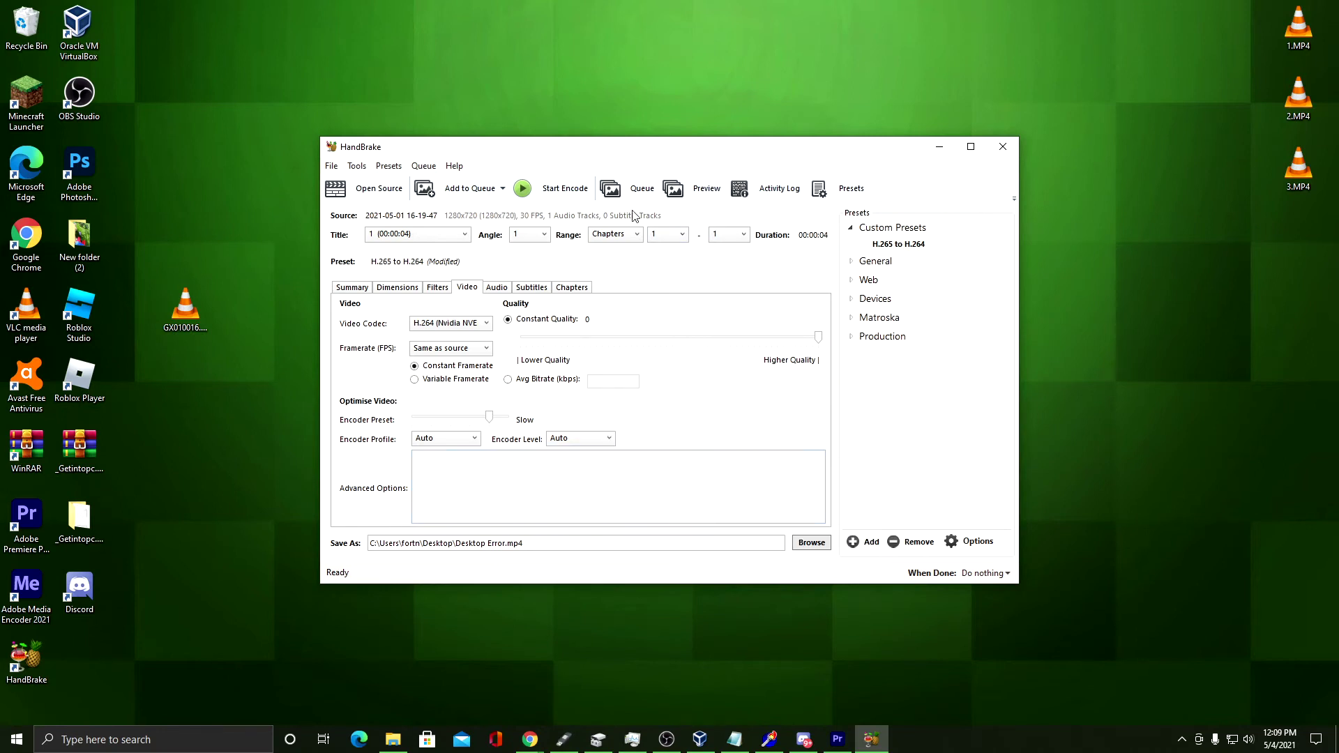
Encode the clip and close HandBrake once it finishes
click(540, 197)
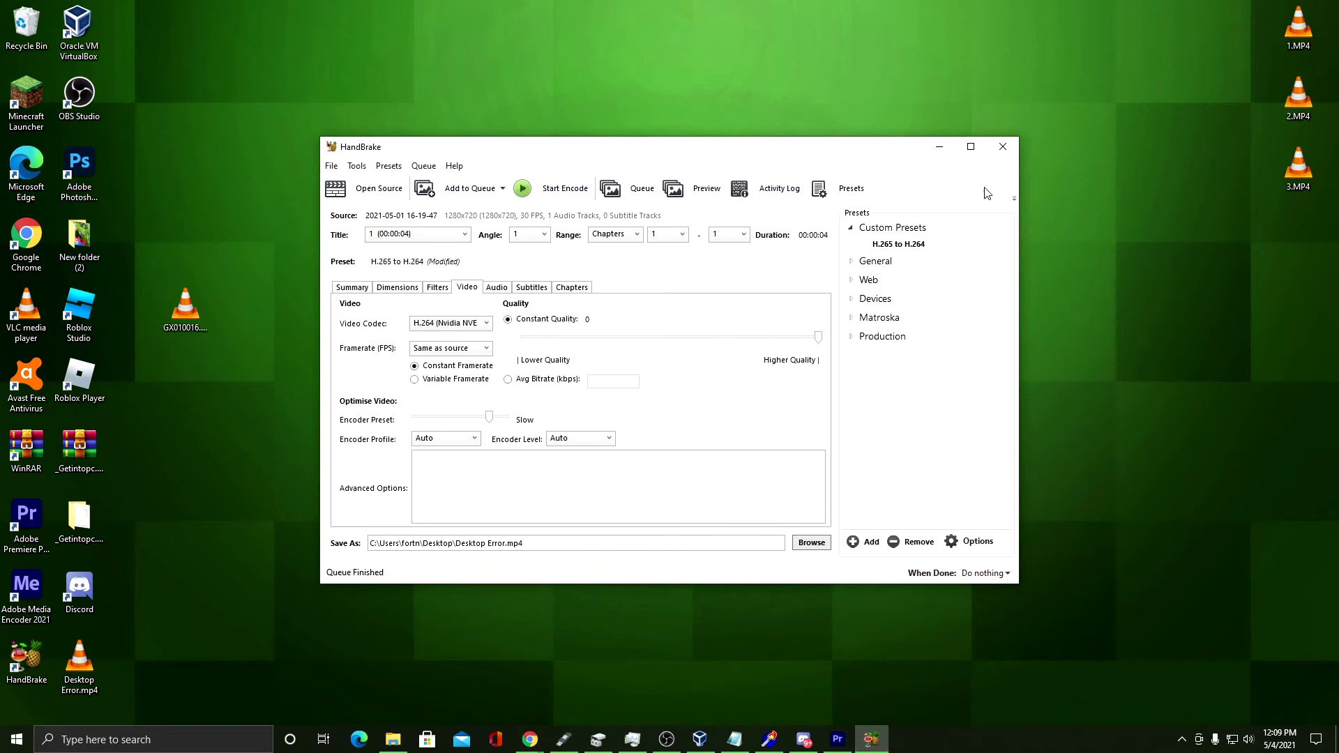
click(1001, 152)
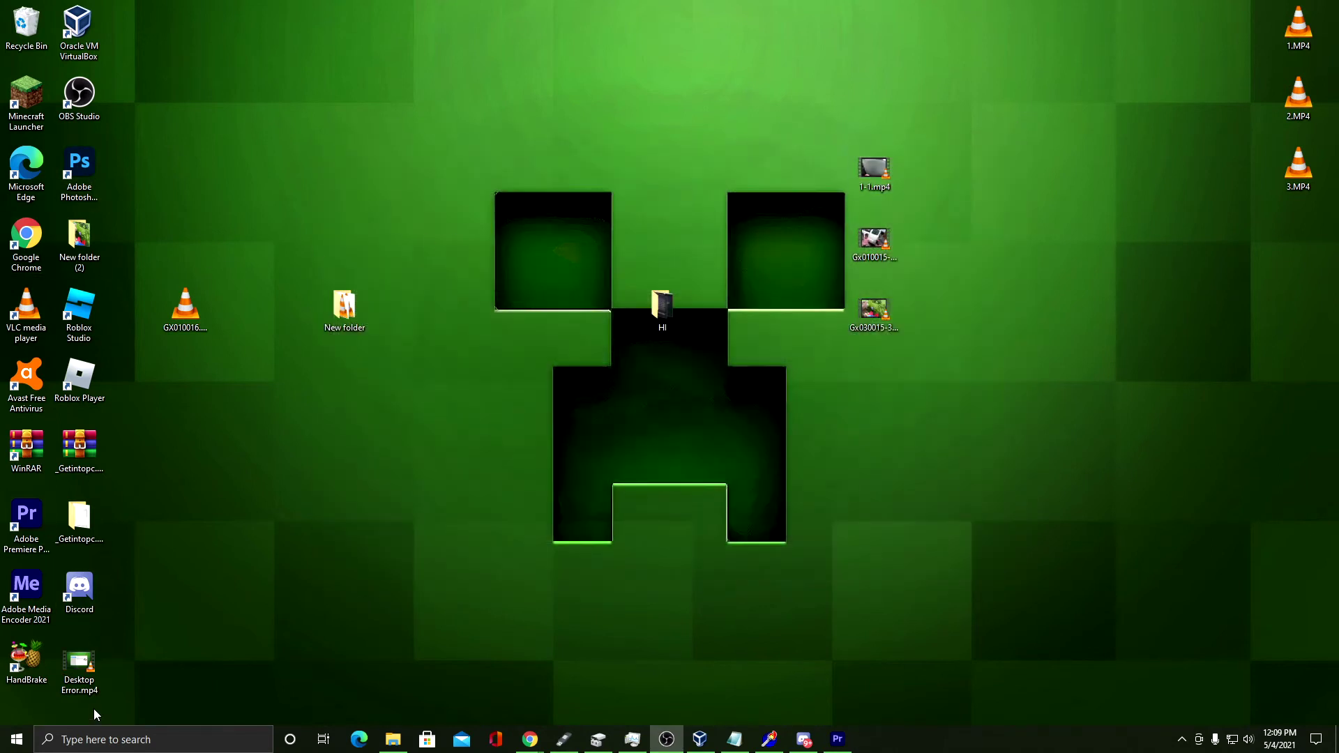
Move Desktop Error.mp4 near the desktop centre and play it to confirm it works
drag(83, 671, 551, 540)
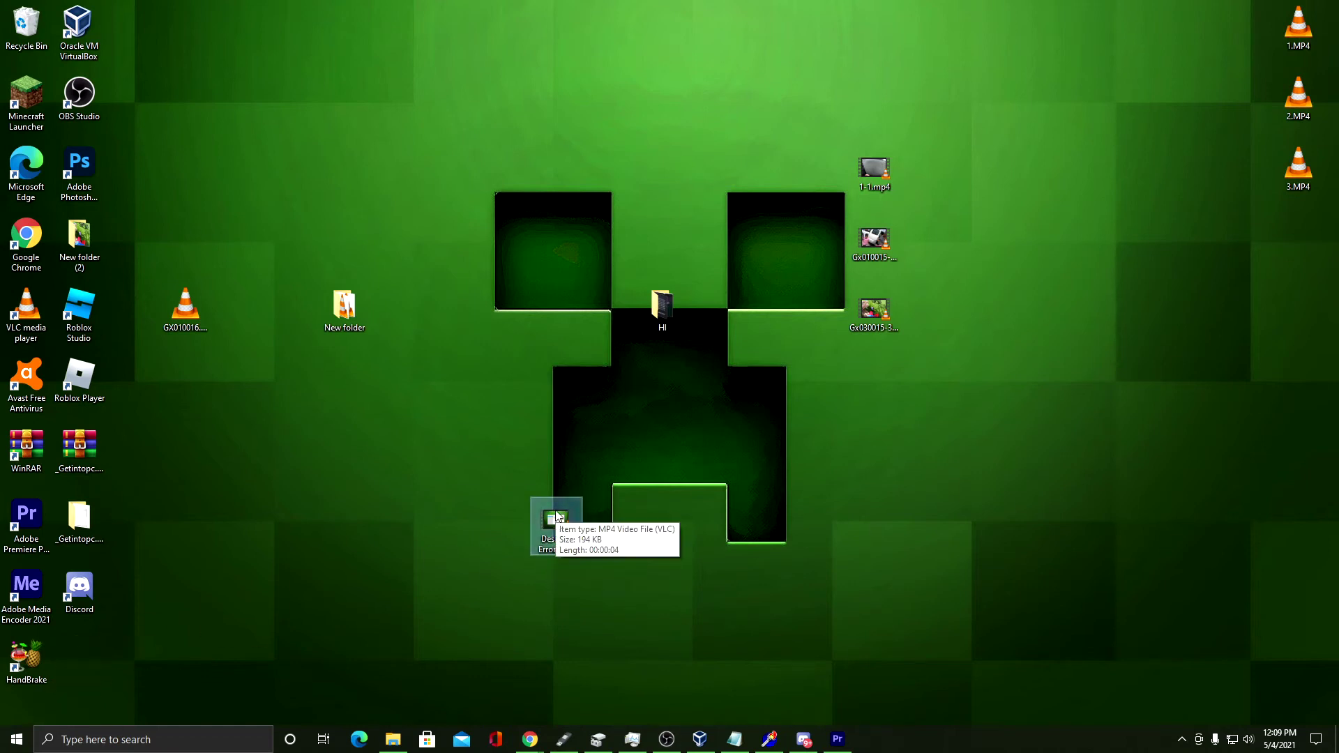
double_click(558, 517)
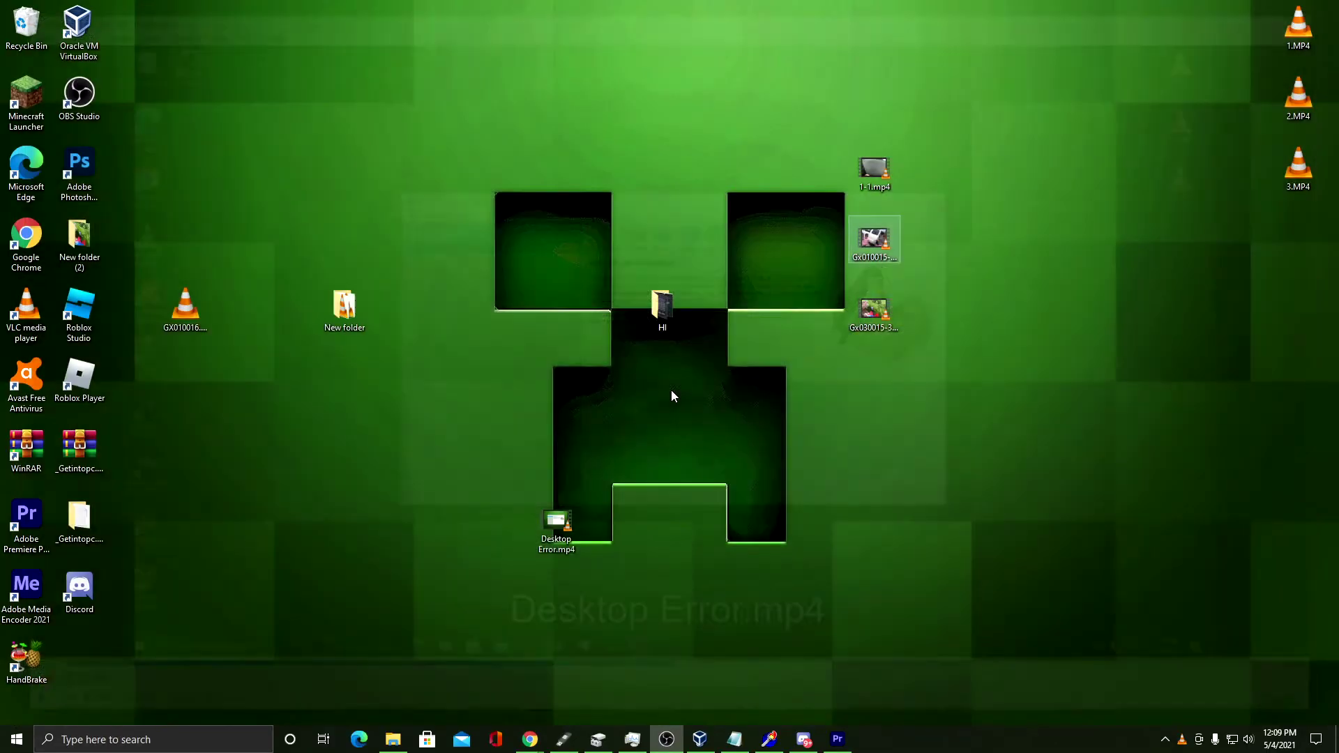
click(1322, 8)
Check Desktop Error.mp4's details for 1280×720 at 30 fps, then drag it into Premiere Pro
double_click(551, 522)
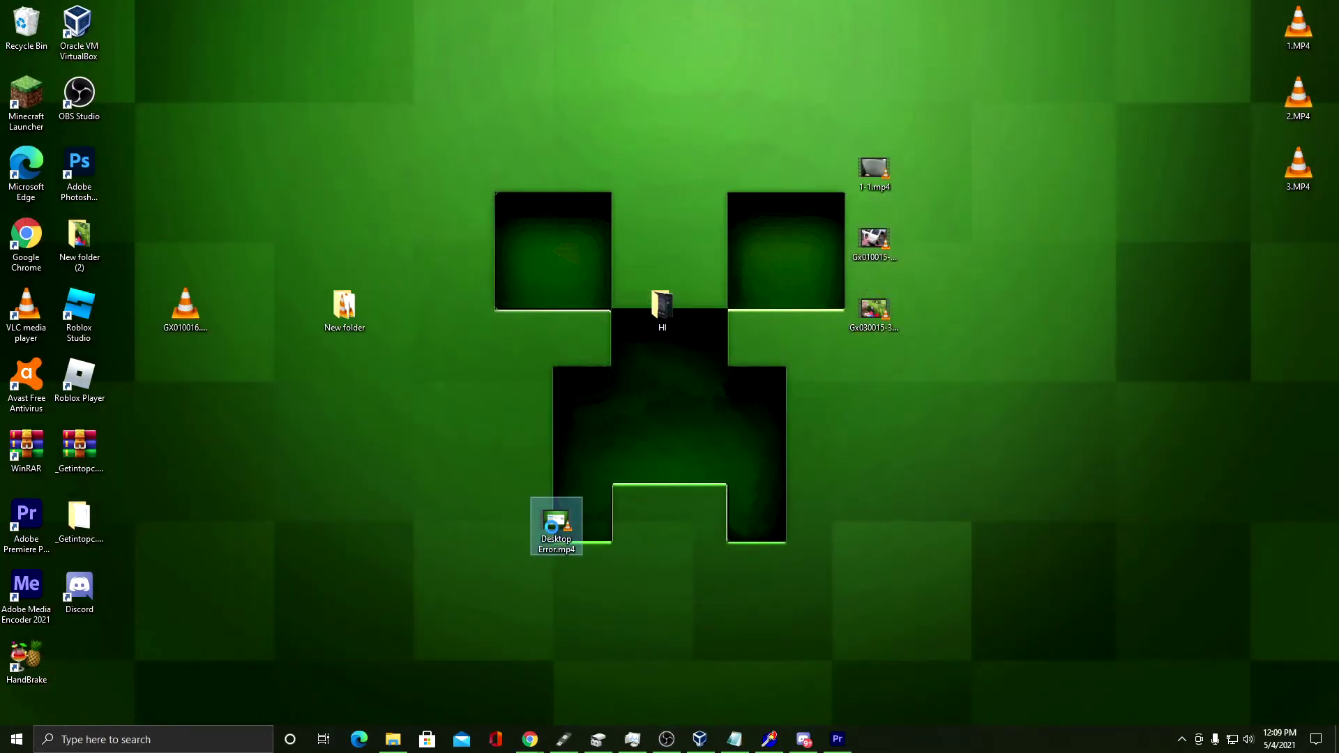
right_click(552, 527)
click(593, 516)
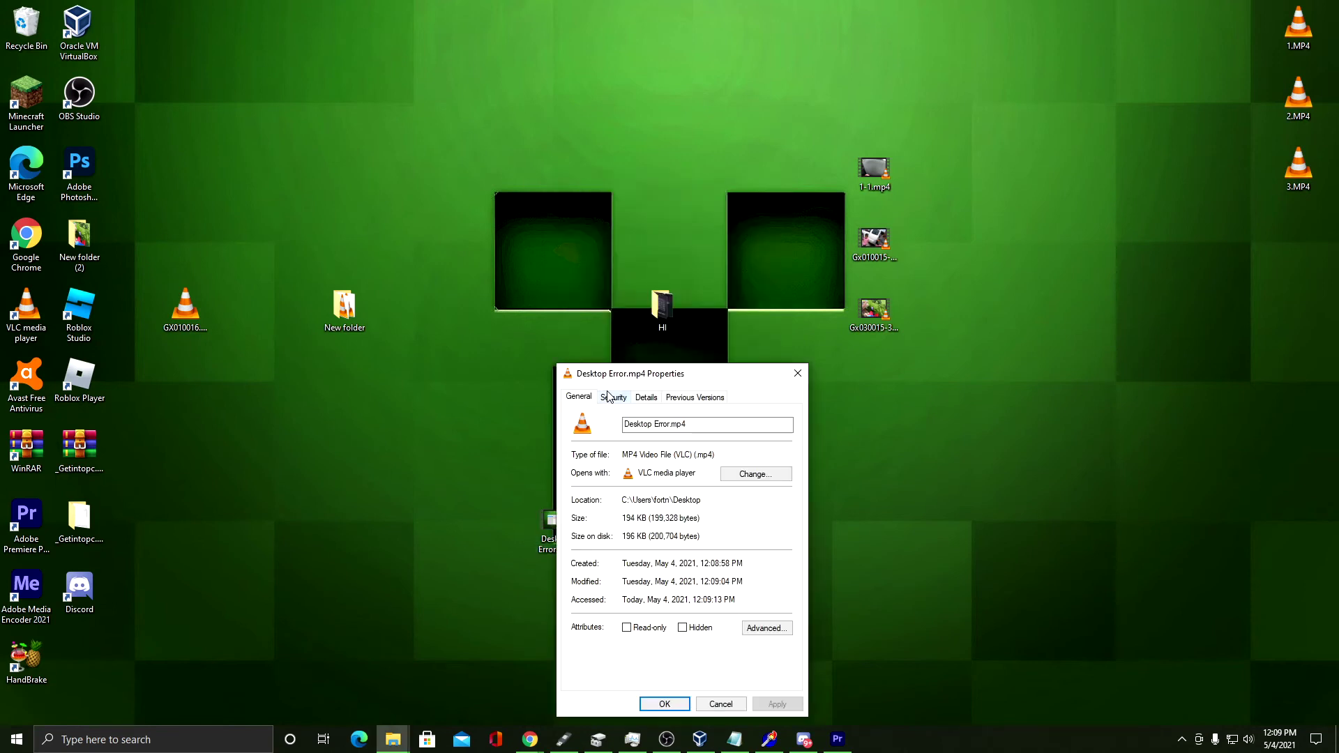
click(637, 398)
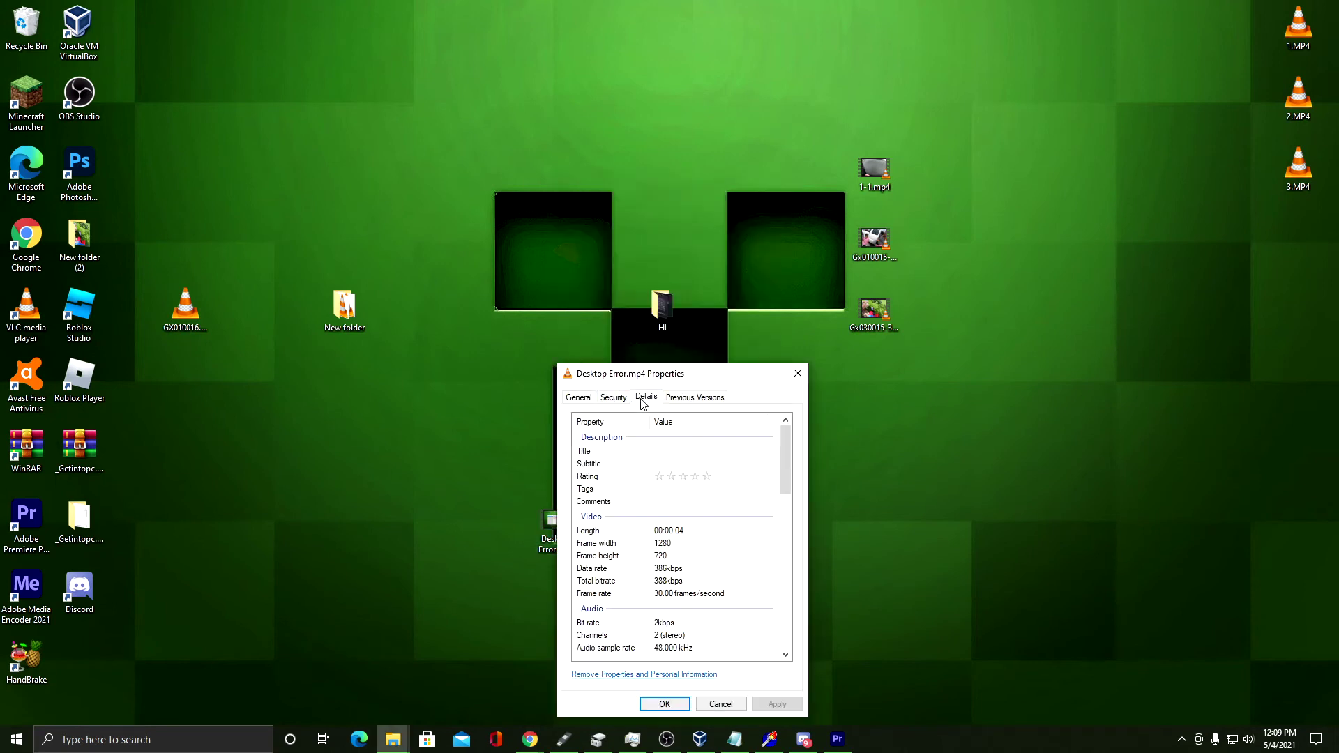
click(798, 373)
drag(736, 493, 484, 634)
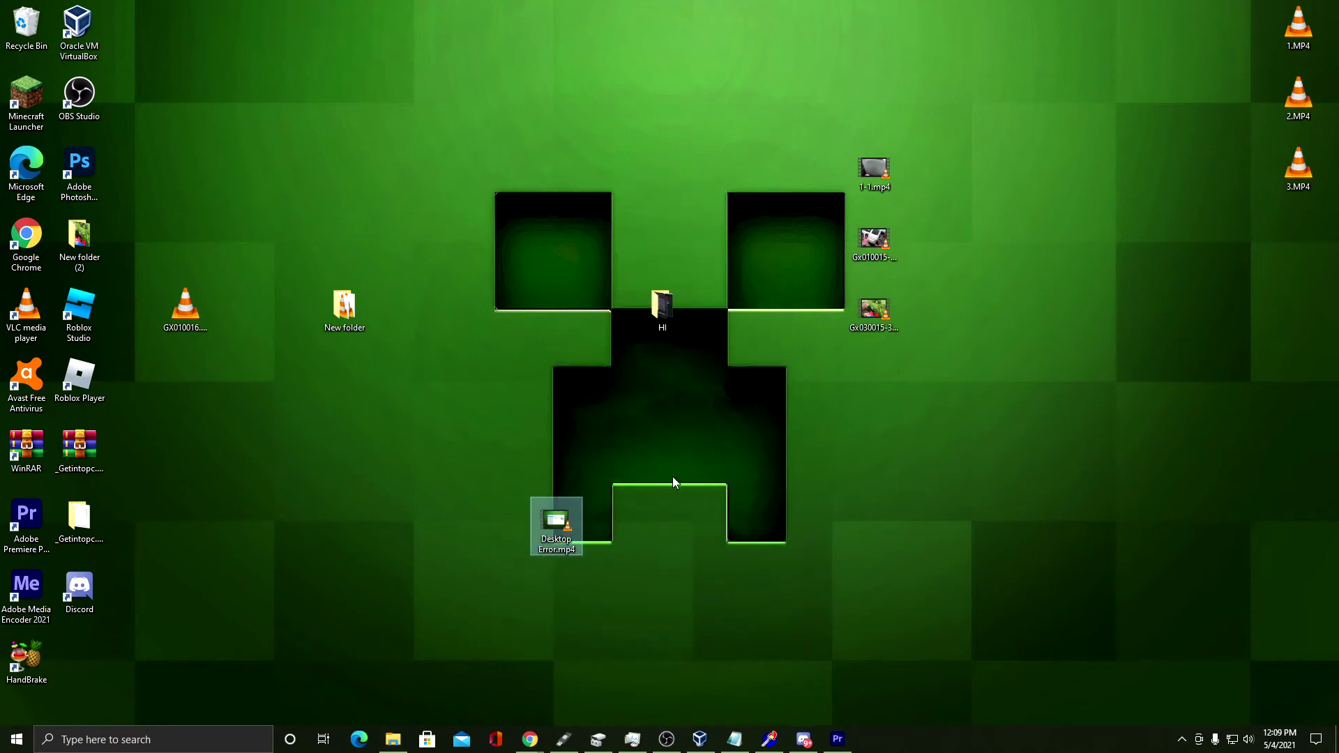
drag(556, 522, 274, 538)
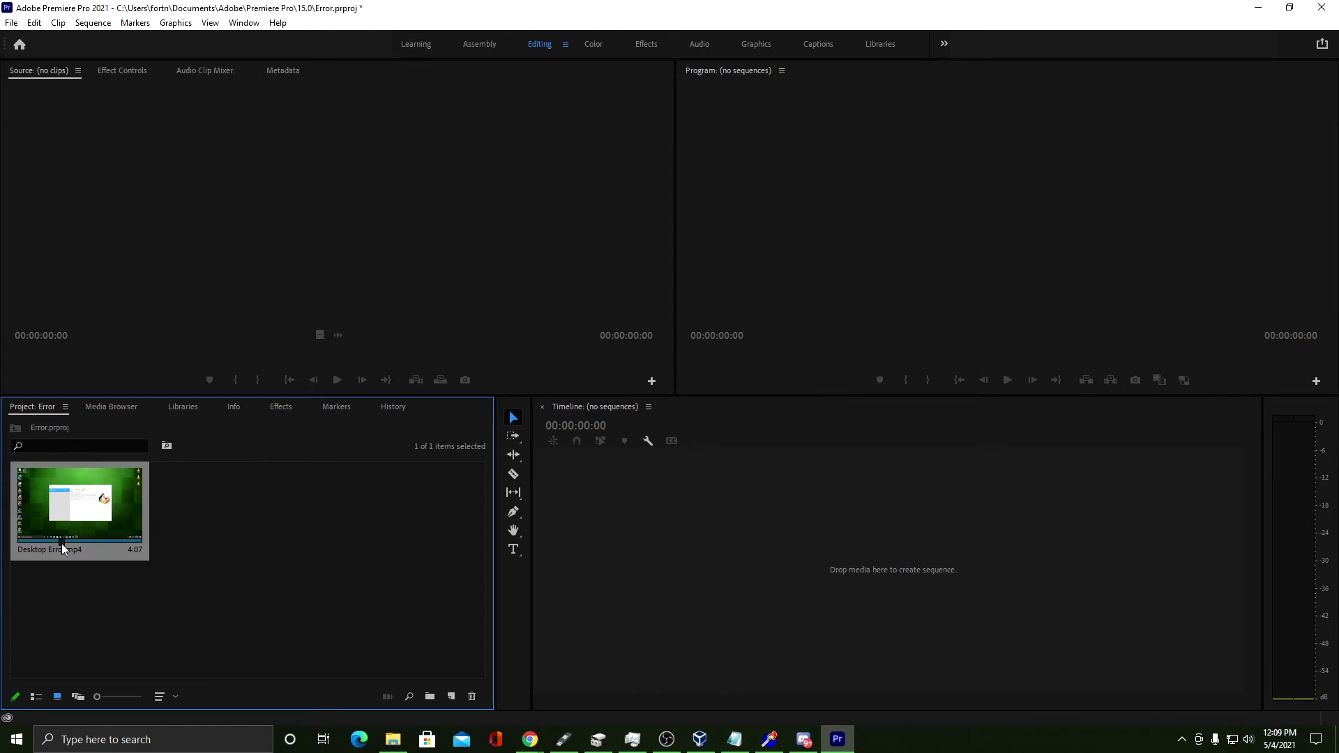
Delete the Desktop Error.mp4 clip, then drag 1-1.mp4 from the desktop into Premiere's Project panel
key(Delete)
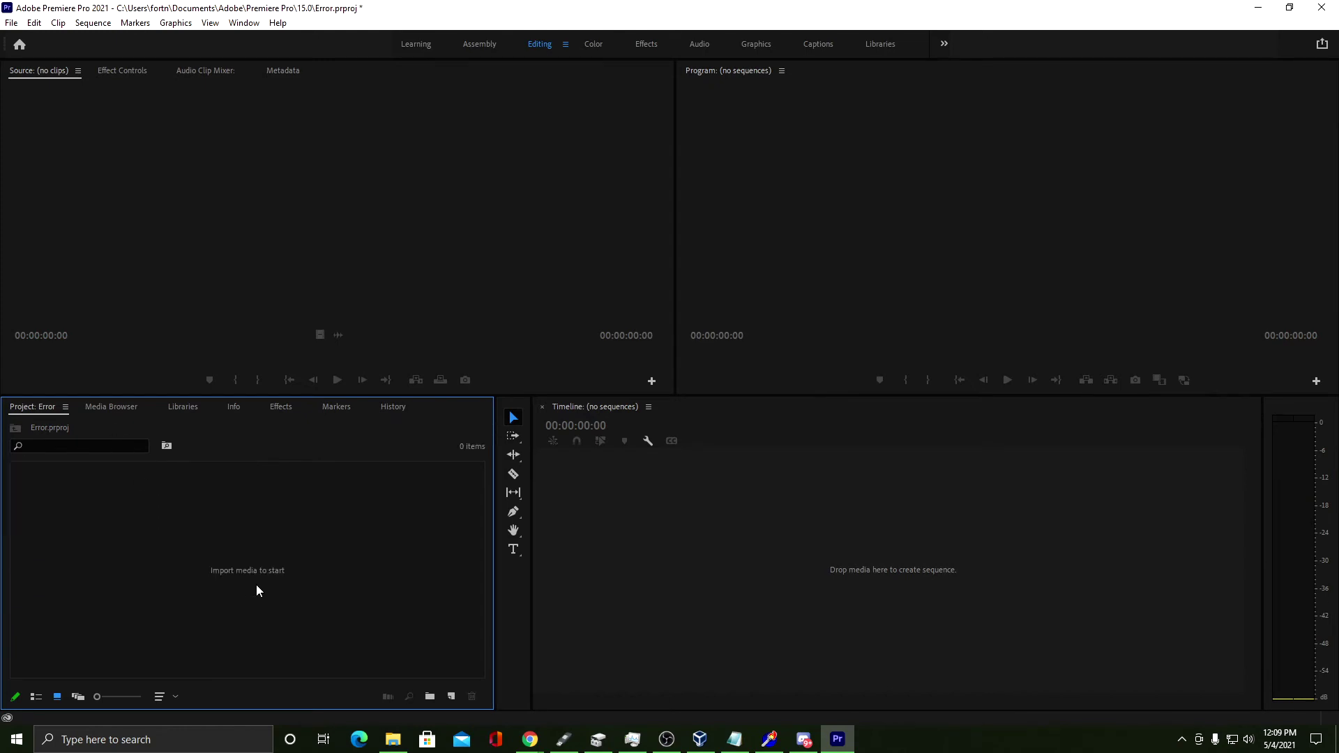
click(1269, 7)
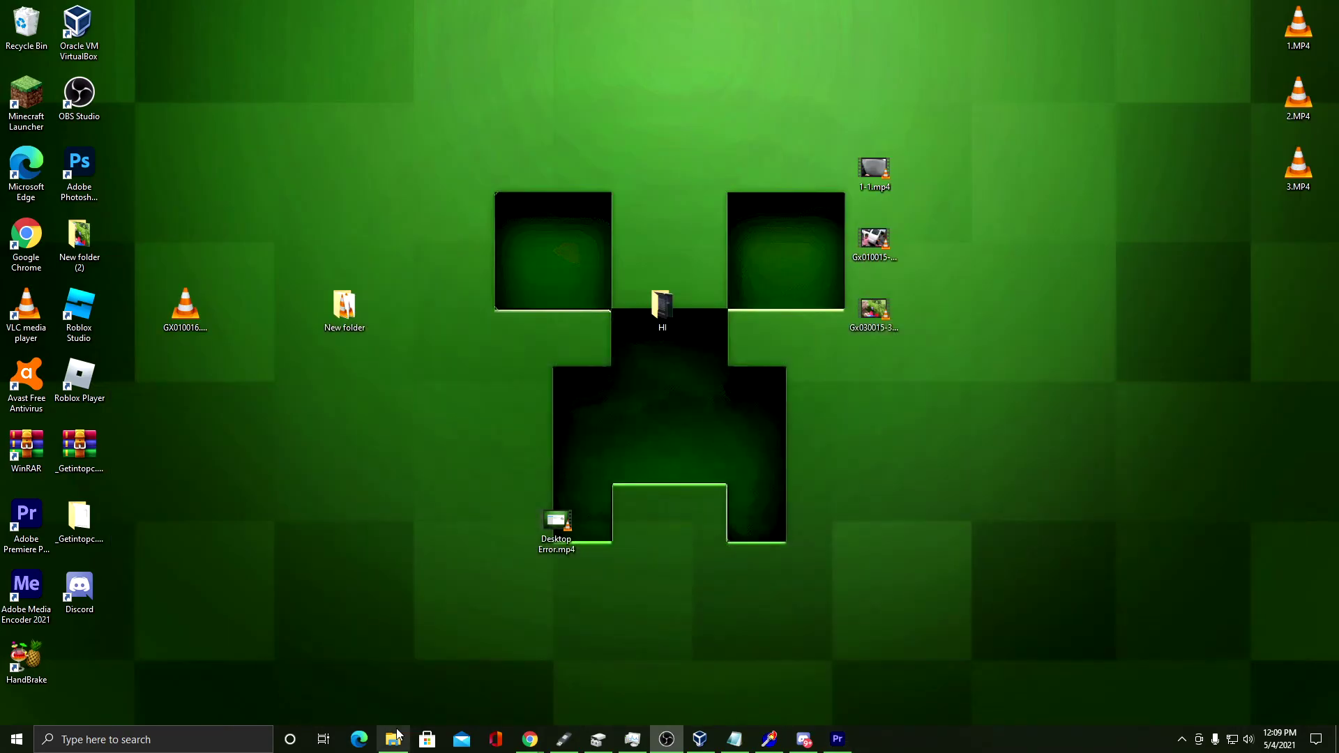
click(395, 738)
click(1149, 83)
drag(863, 164, 228, 556)
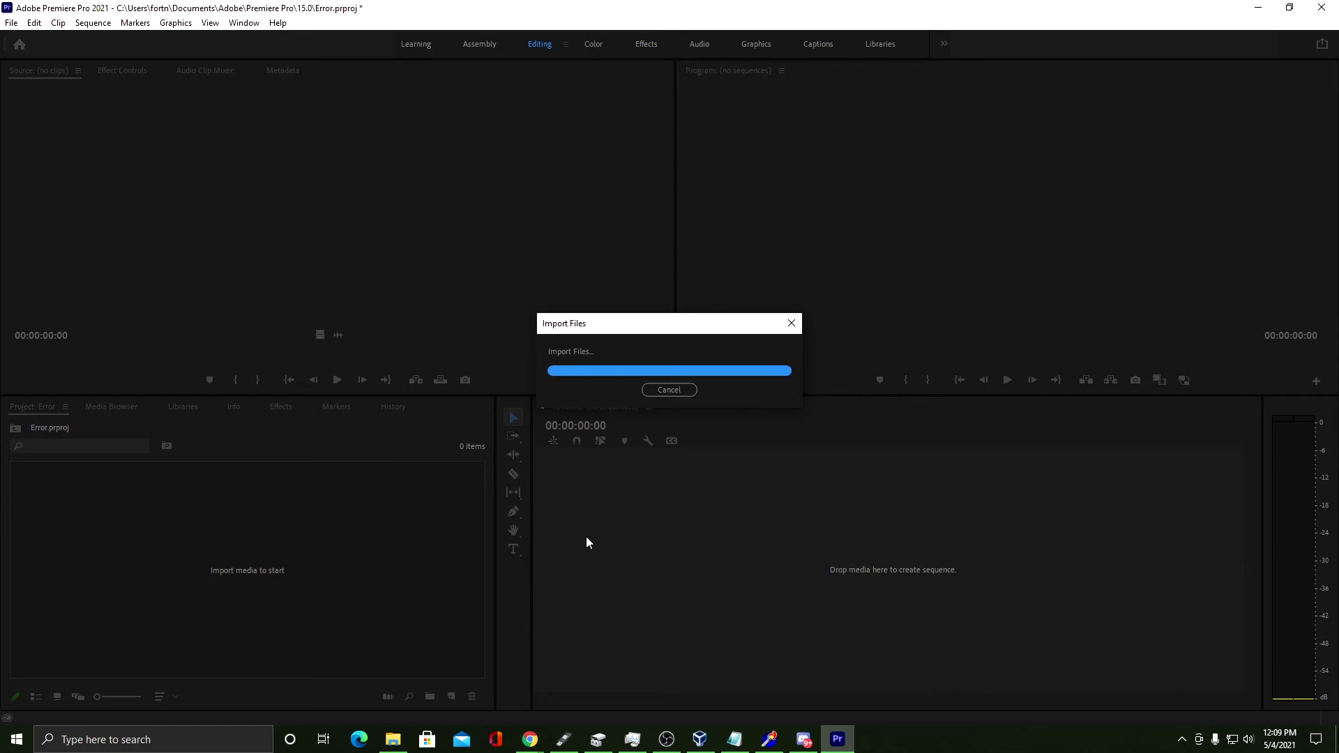
drag(368, 514, 41, 590)
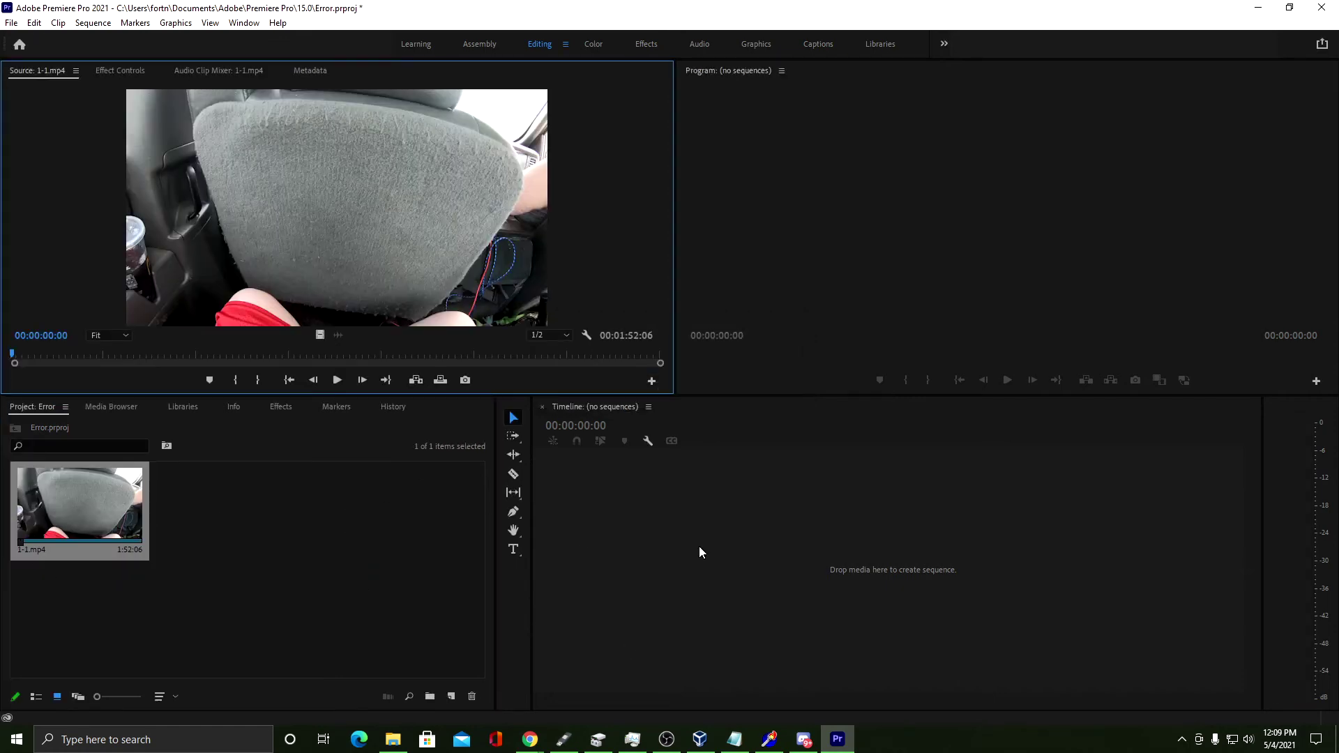
Create a 1-1 sequence from 1-1.mp4 on the Timeline and scrub through it to check playback
click(453, 568)
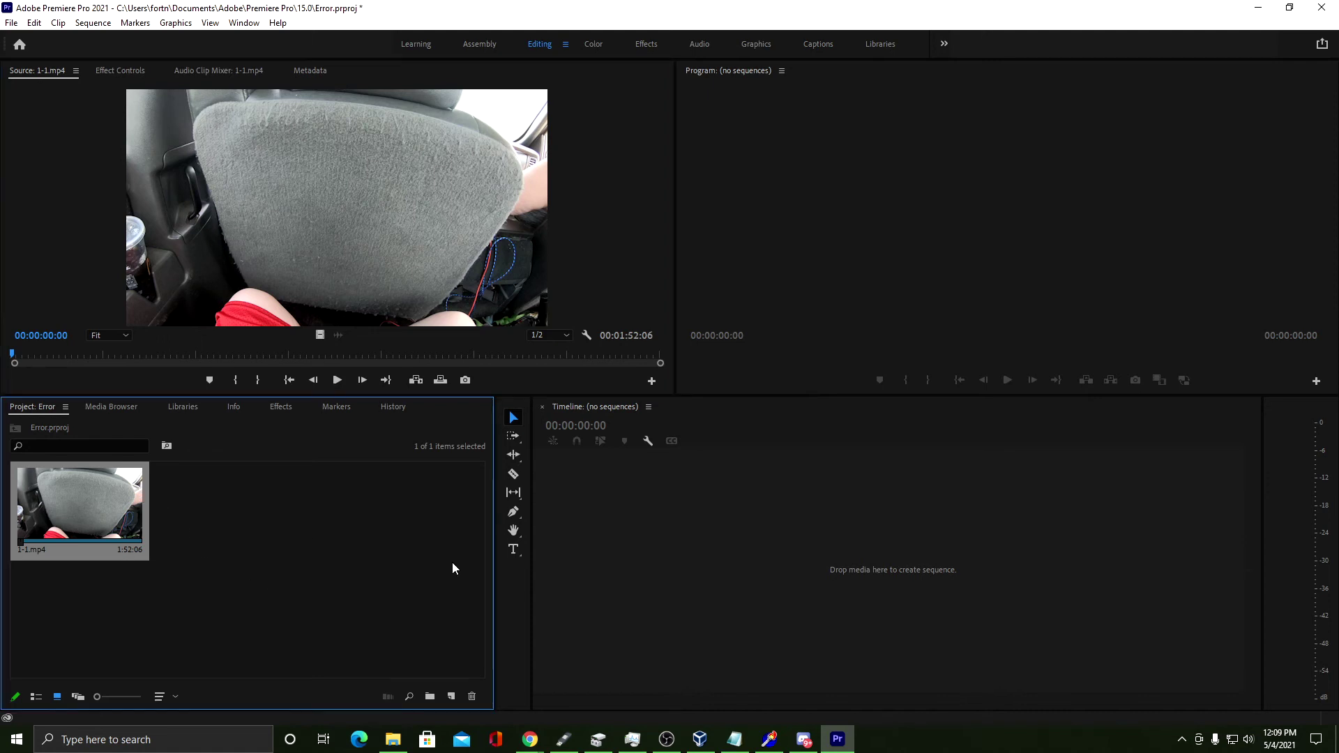
drag(47, 517, 1169, 530)
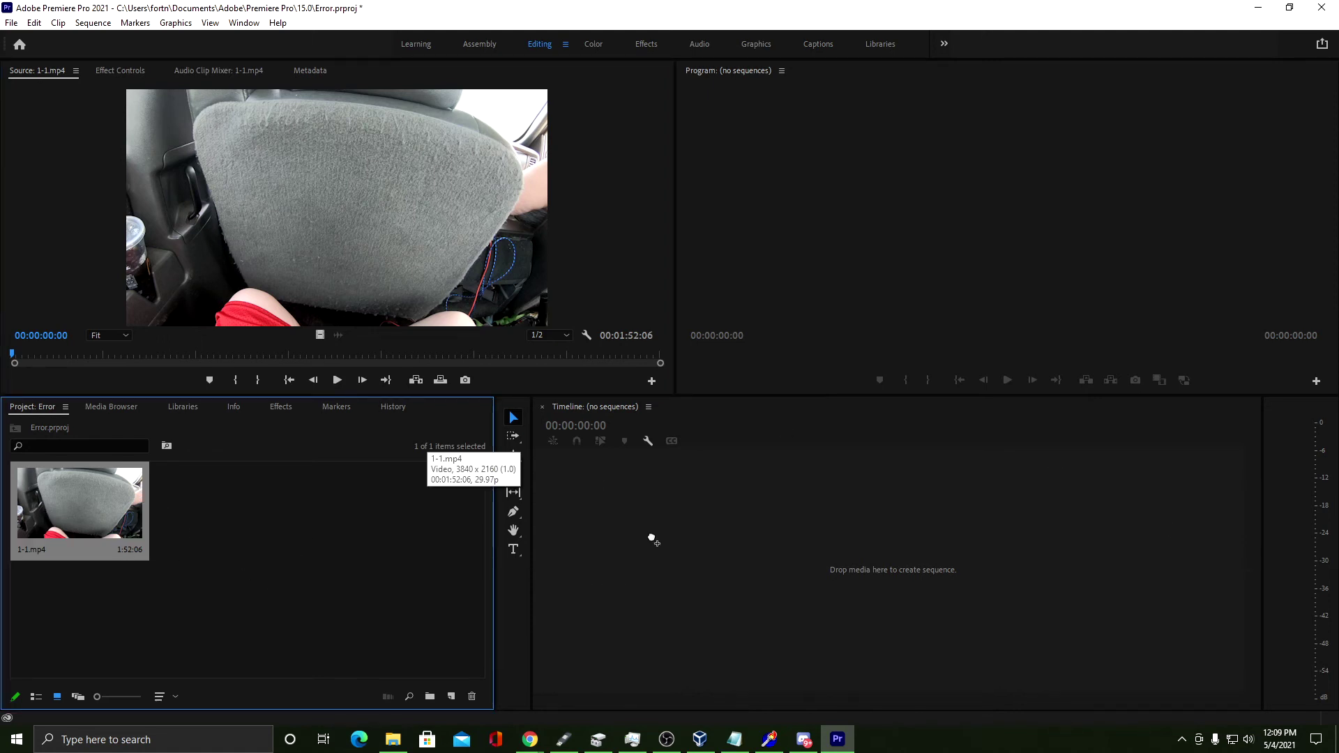
drag(652, 539, 700, 607)
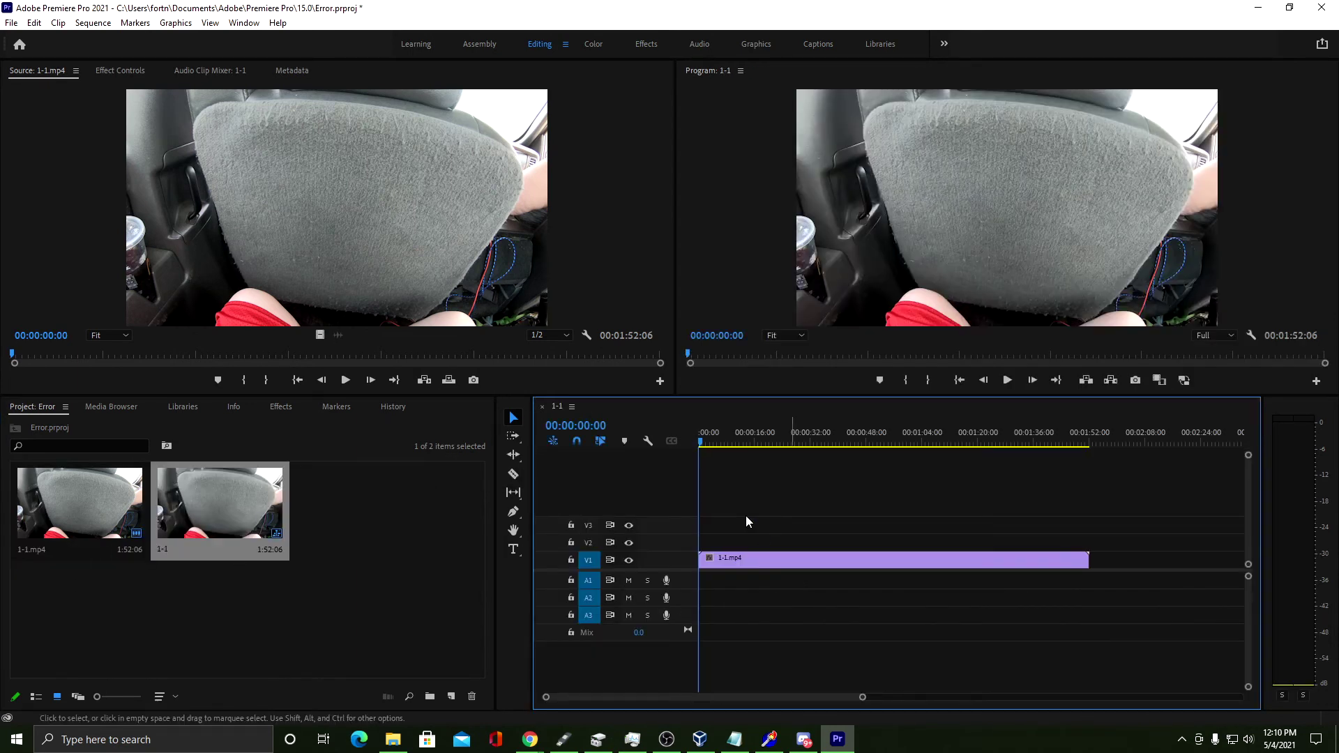
drag(714, 449, 781, 475)
drag(902, 486, 696, 501)
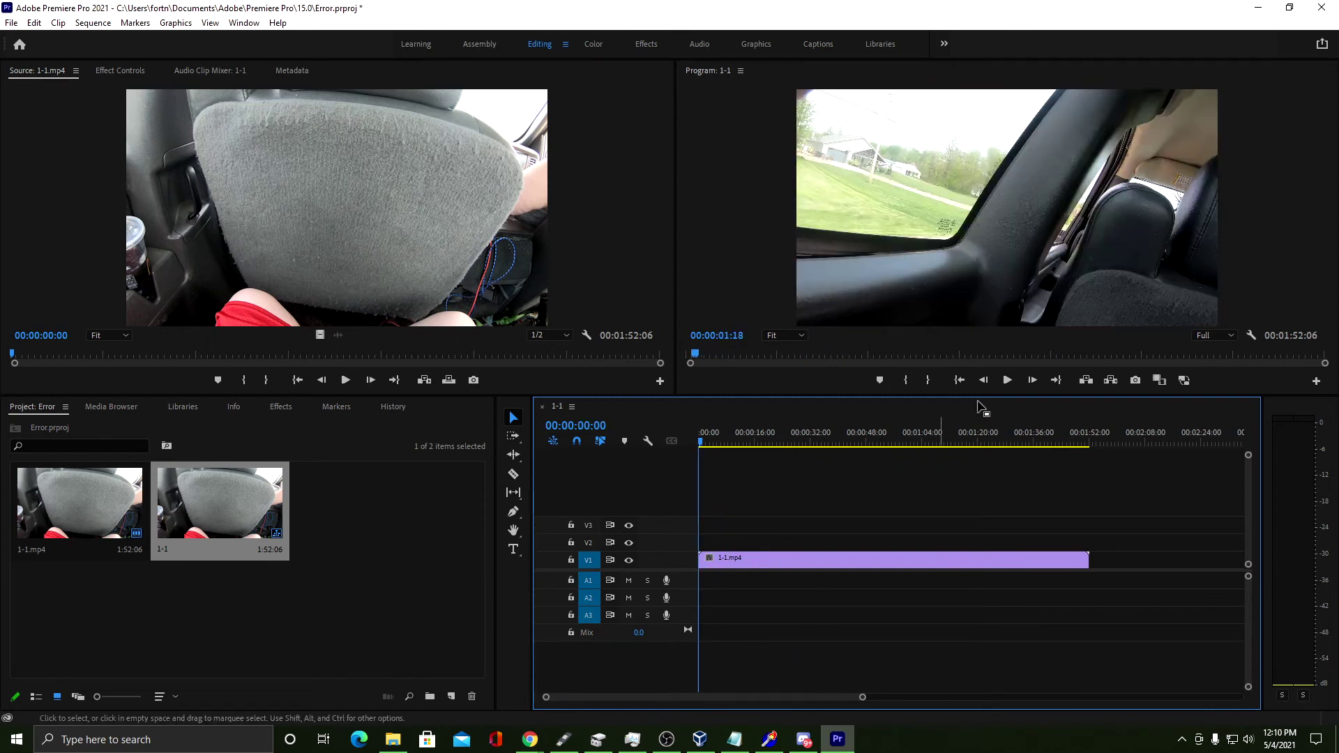
click(1011, 377)
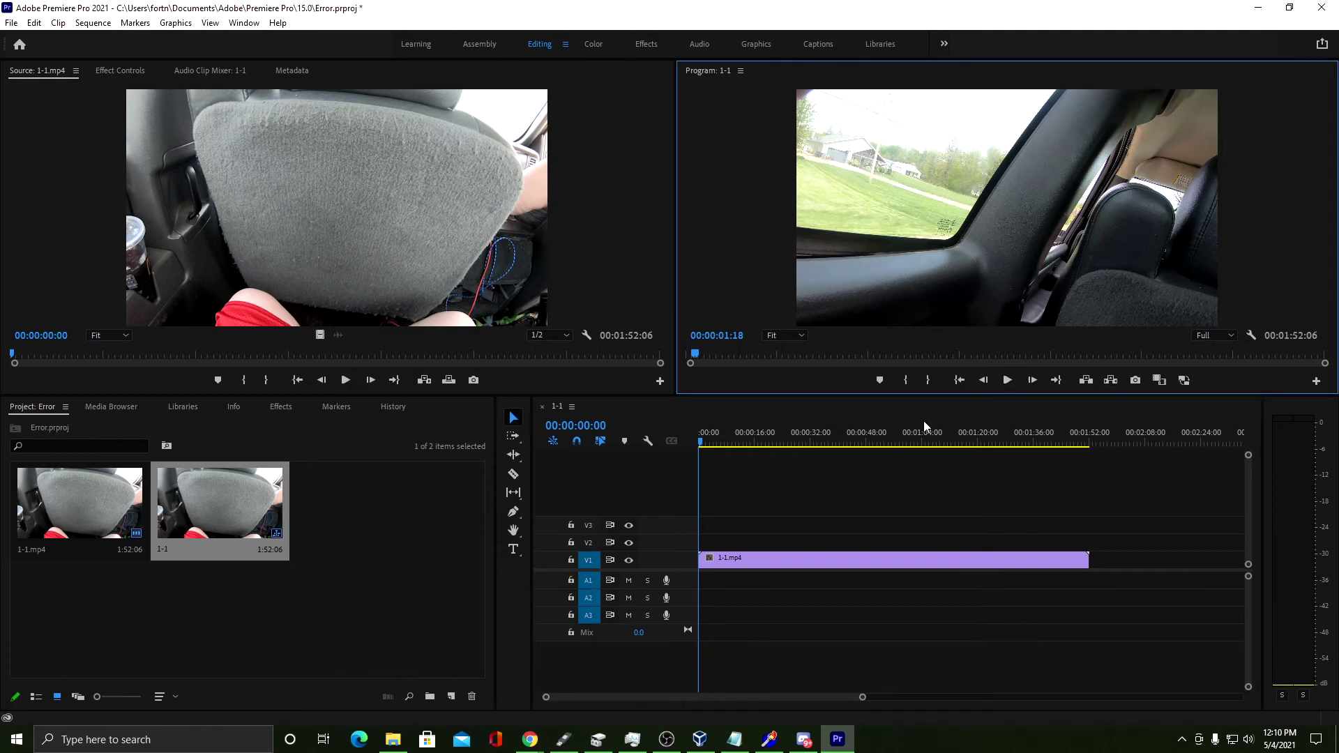
Delete the clip from the timeline, then remove both the 1-1 sequence and 1-1.mp4 from the project
click(798, 555)
key(Delete)
key(space)
drag(368, 551, 157, 497)
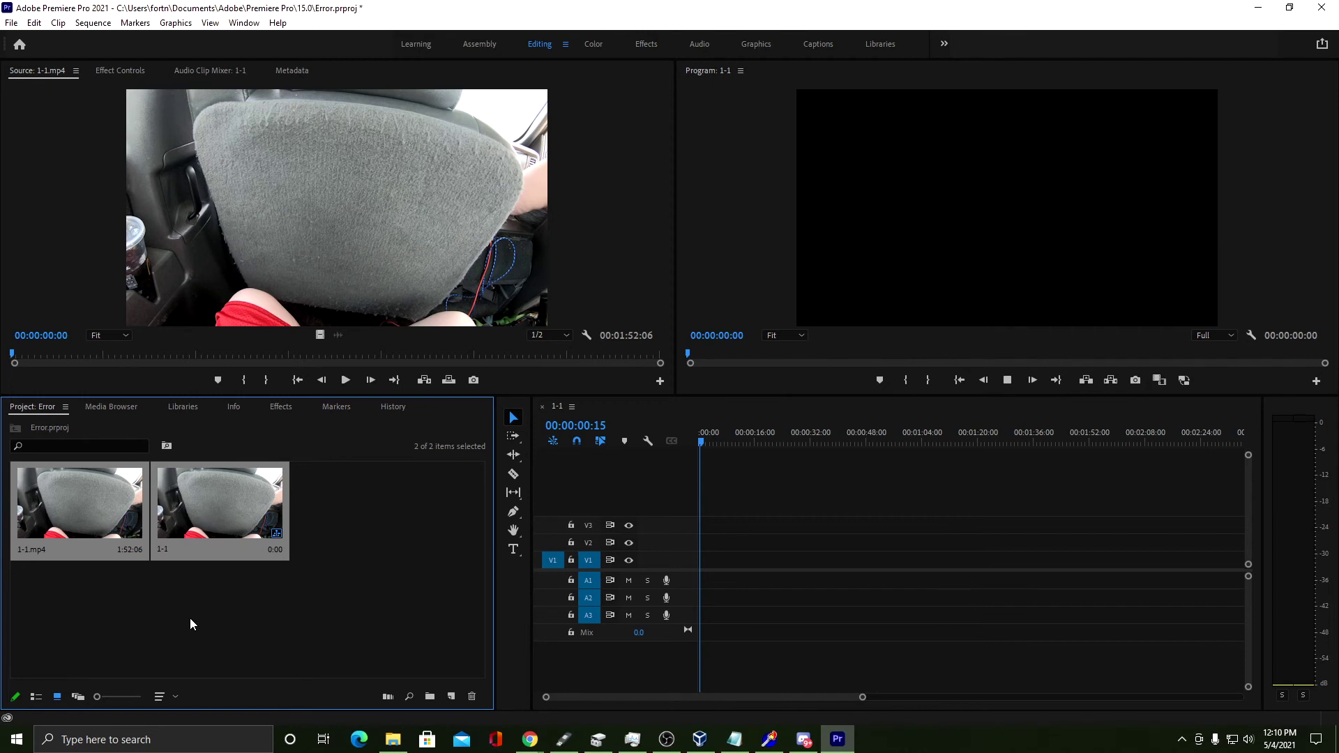
key(Delete)
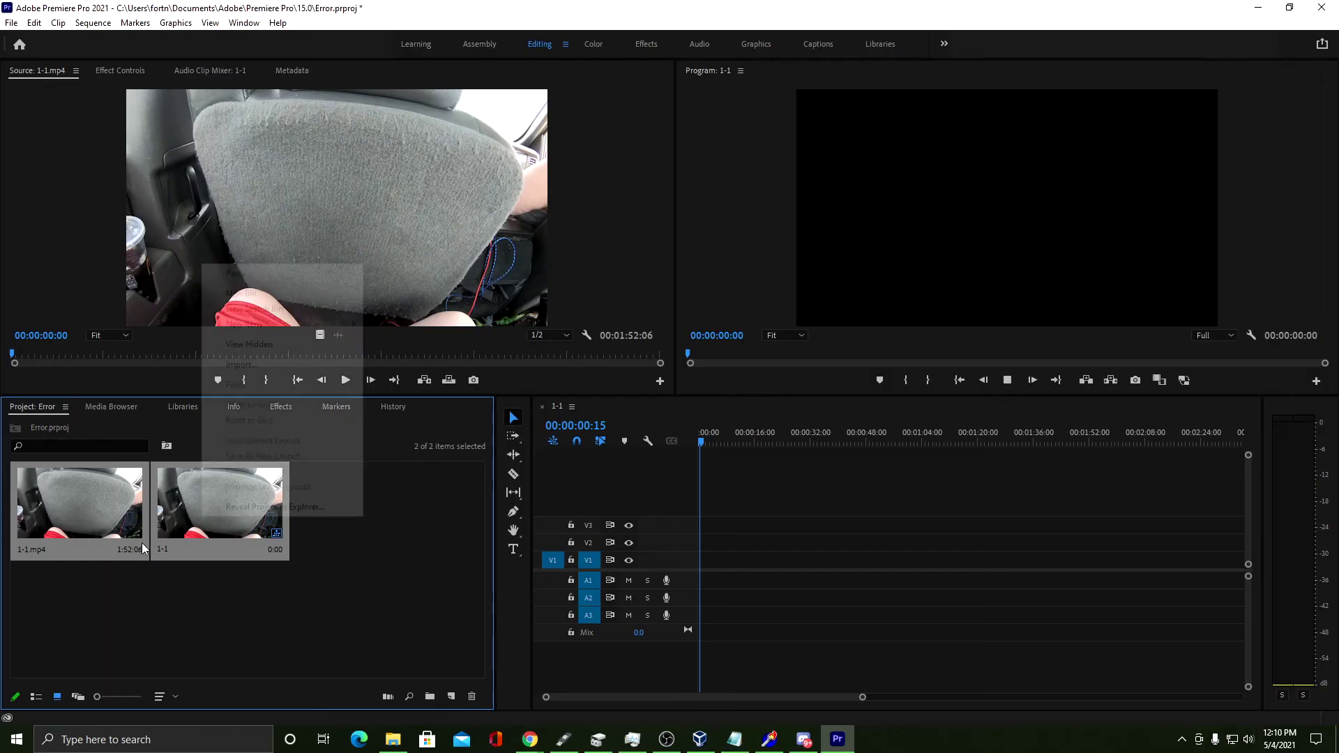
right_click(164, 515)
Dismiss the options menu and minimize Premiere Pro to reveal the desktop
click(762, 395)
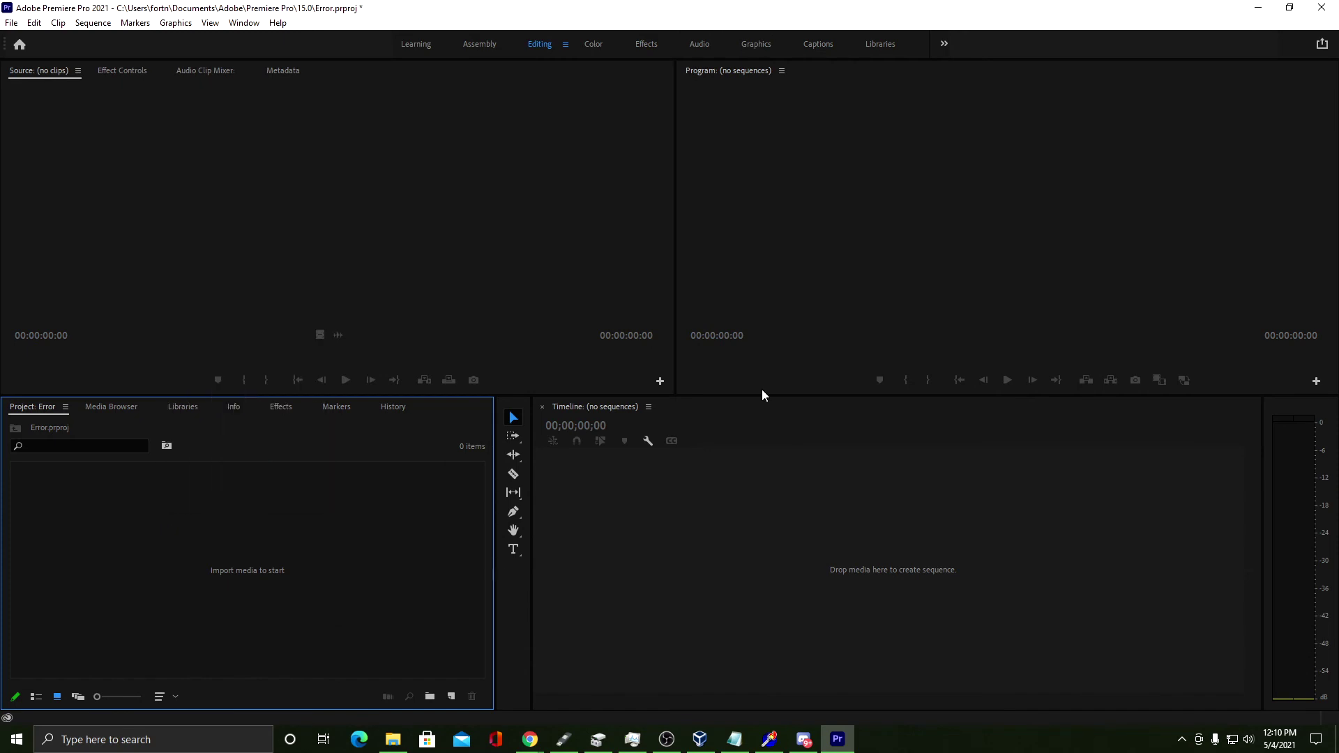
click(1289, 7)
click(983, 44)
Select and then deselect the three desktop video files, and open File Explorer at Documents
drag(971, 43, 864, 403)
drag(1061, 4, 858, 389)
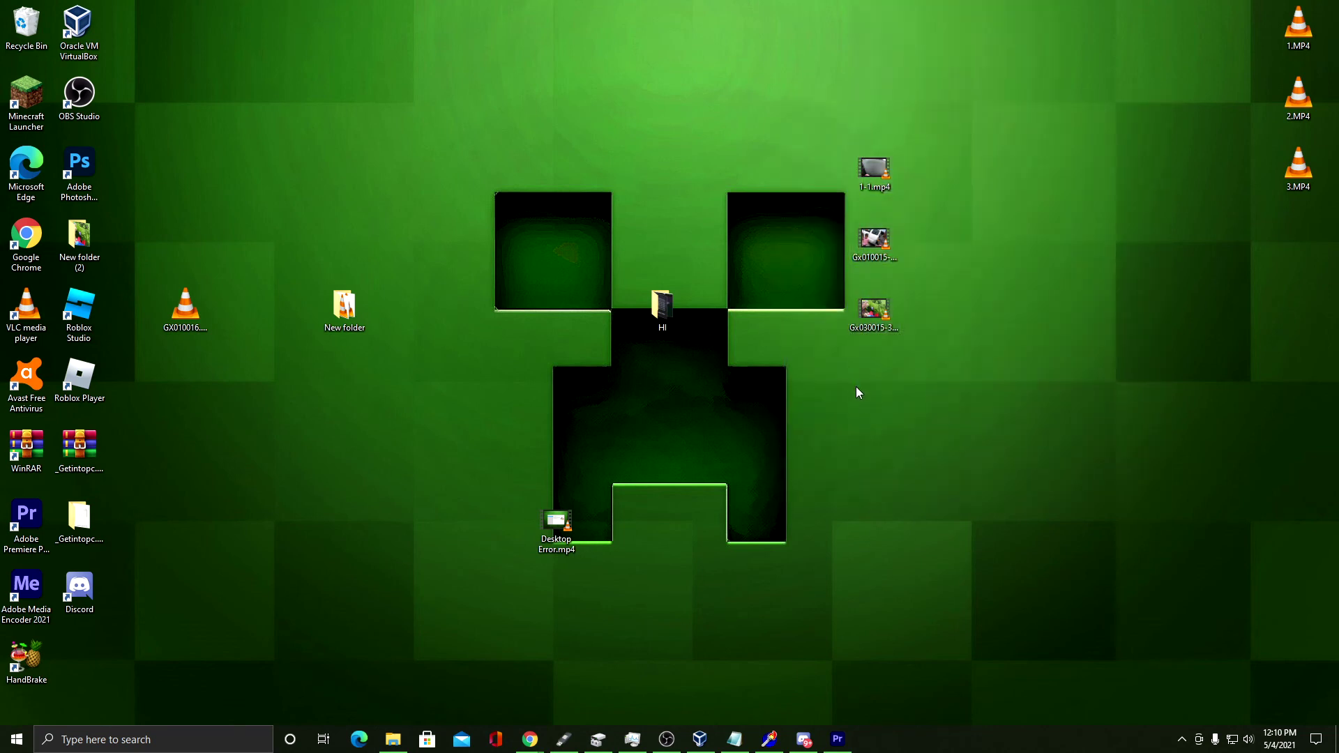
drag(781, 412, 858, 552)
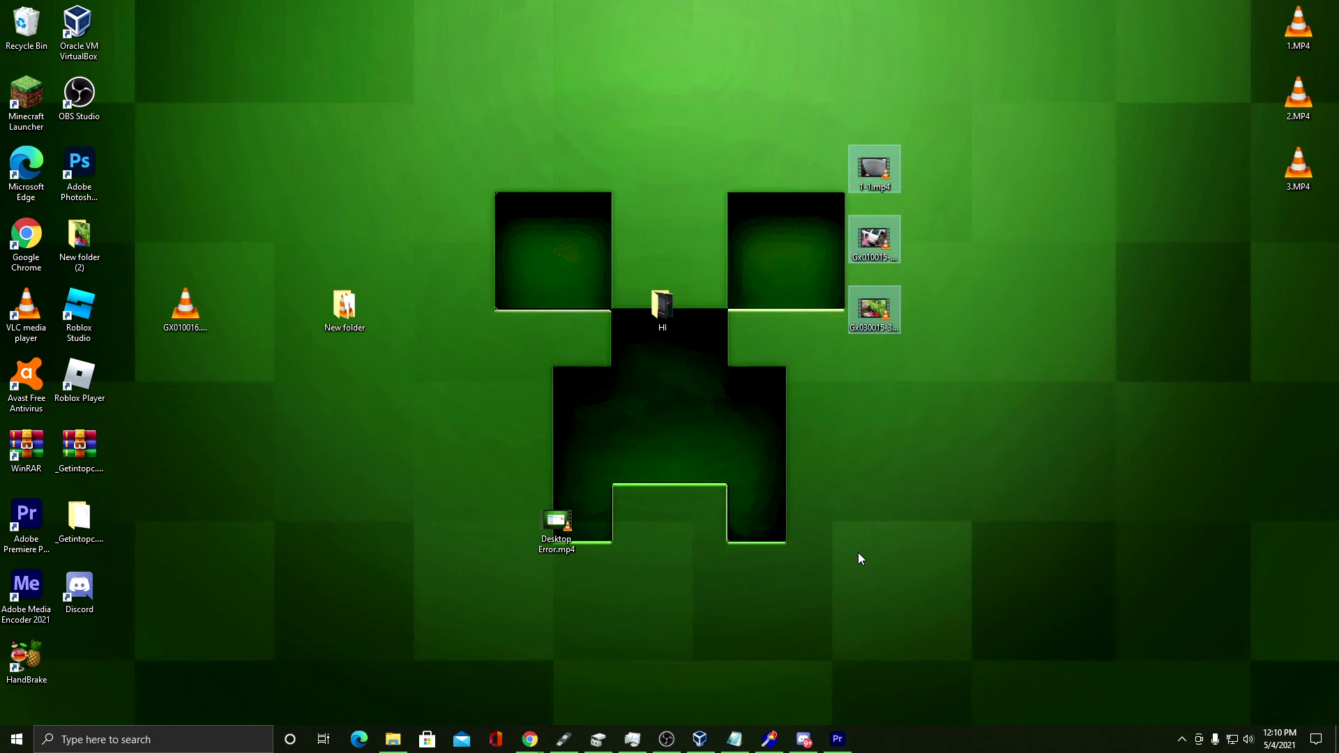
click(858, 552)
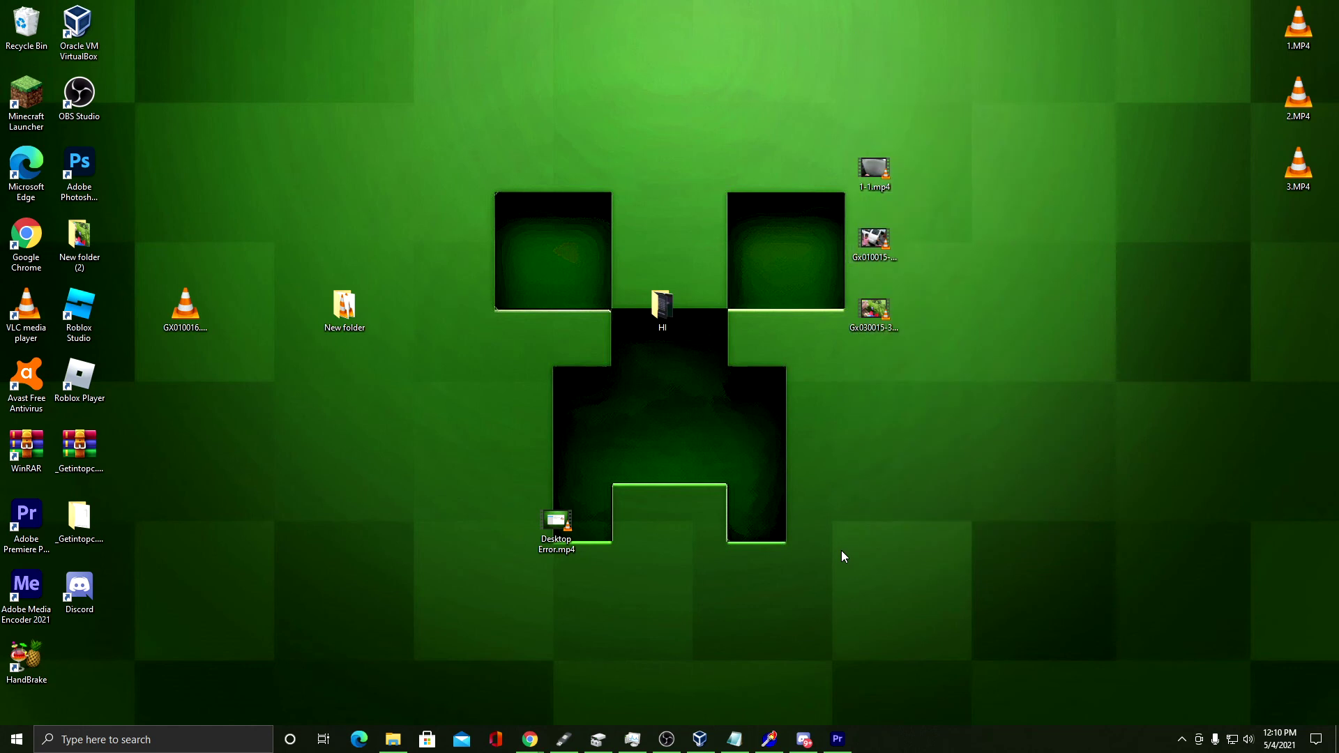
click(393, 739)
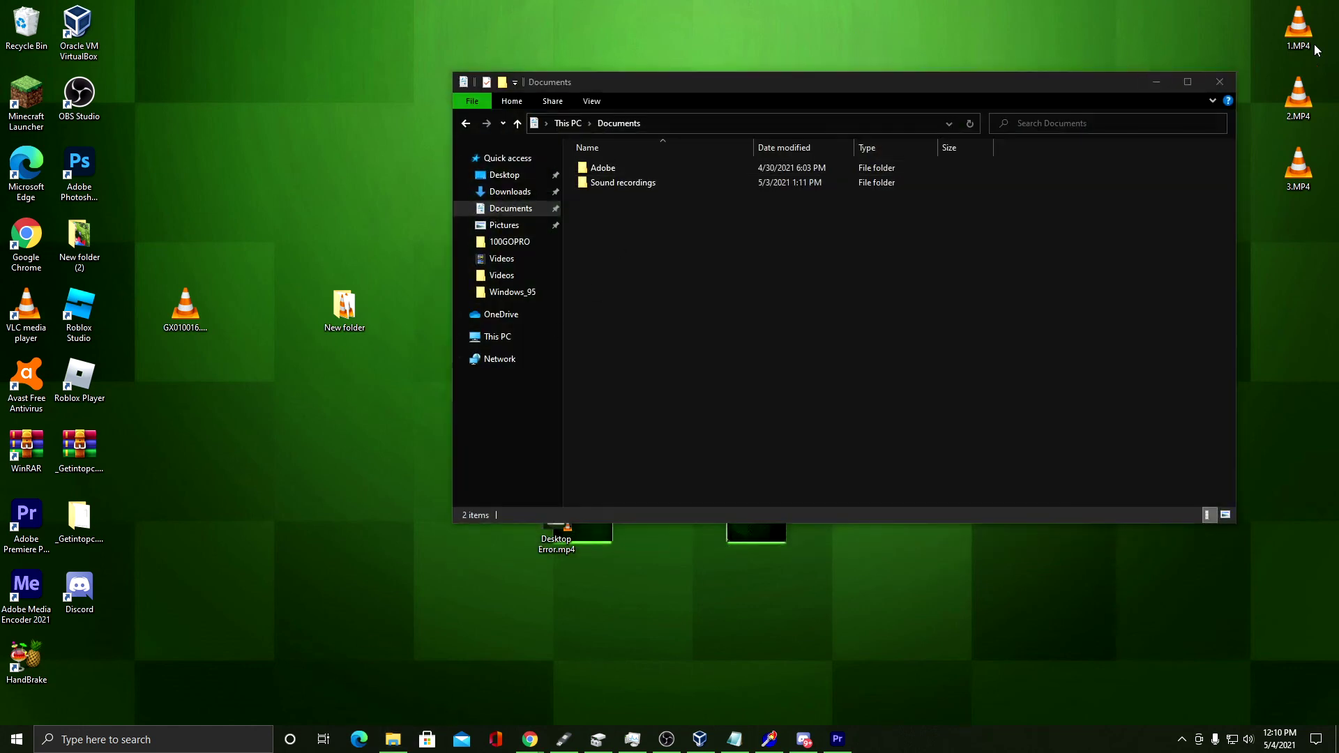
Copy 1-1.mp4 from the desktop and paste it into the Downloads folder
drag(1109, 83, 549, 93)
mouse_move(872, 166)
mouse_down()
mouse_move(713, 195)
mouse_move(608, 260)
mouse_move(870, 157)
mouse_move(872, 174)
mouse_up()
right_click(872, 174)
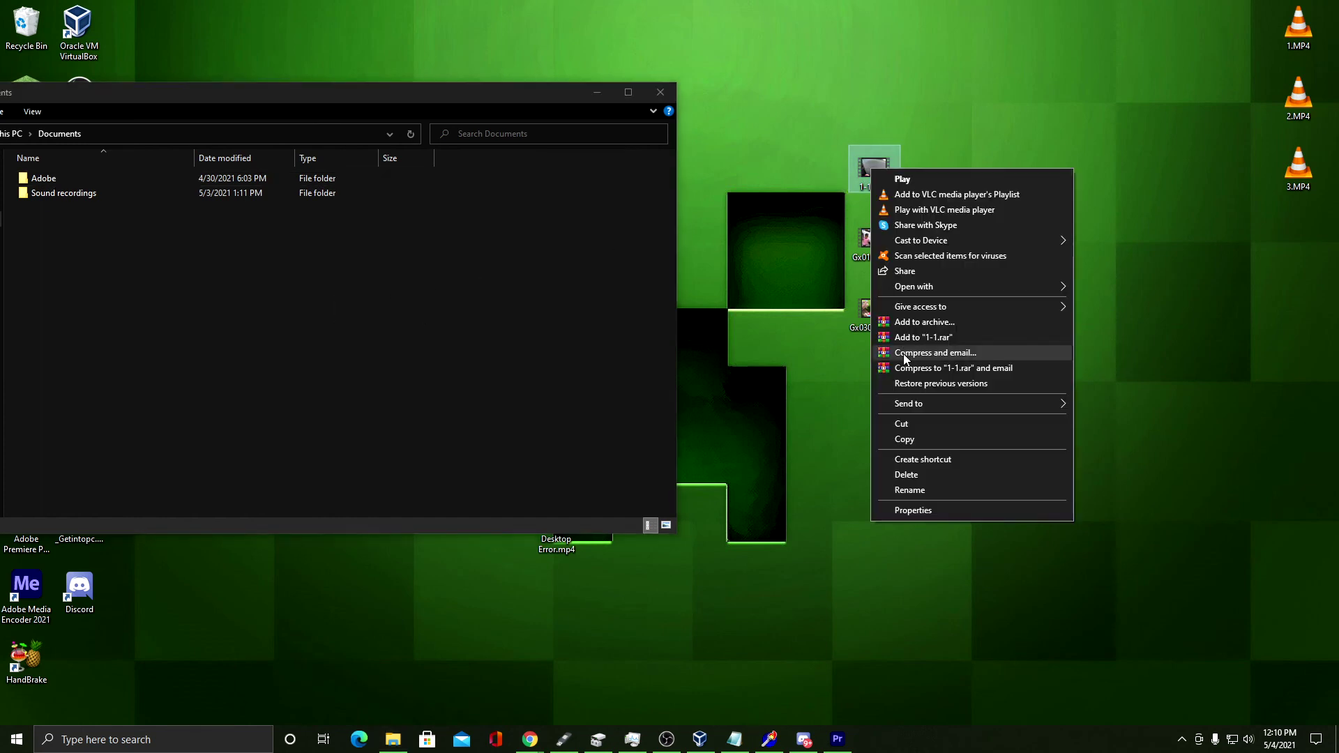
click(897, 434)
drag(573, 98, 921, 92)
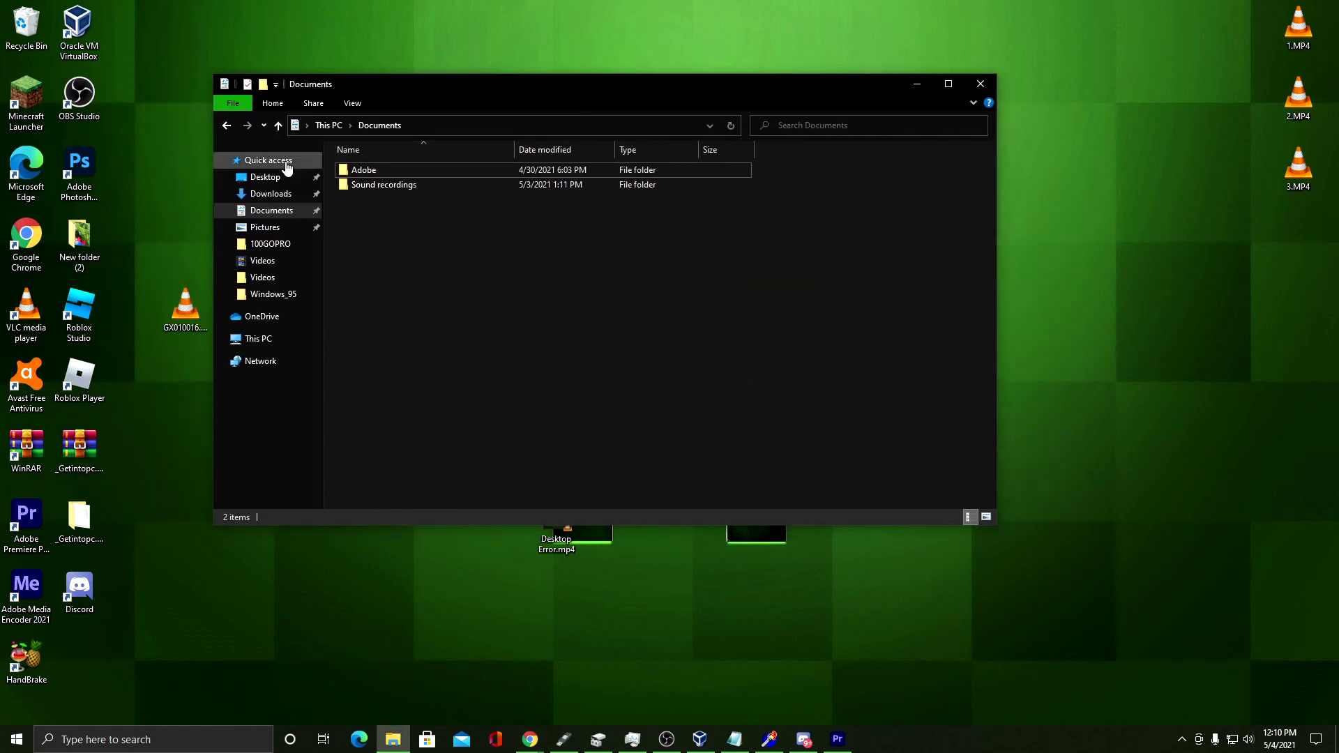
click(265, 177)
click(270, 194)
right_click(828, 210)
click(857, 307)
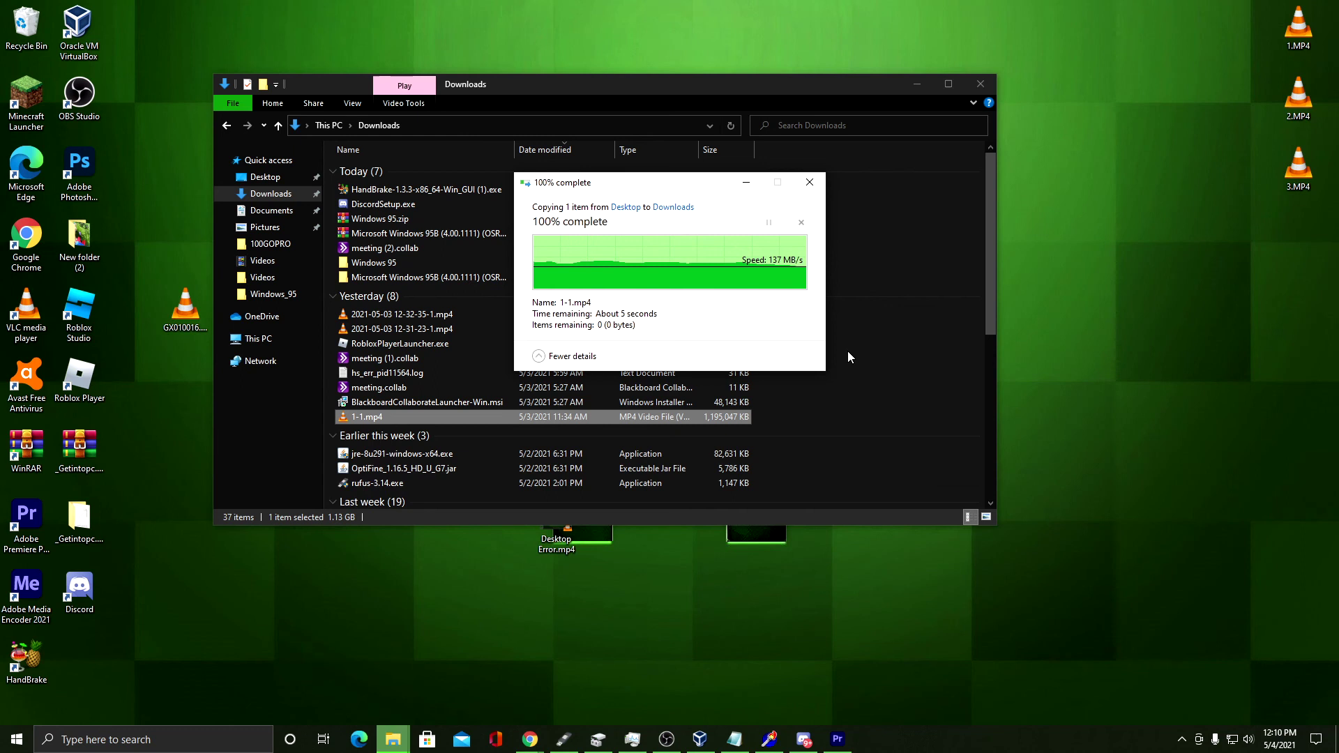
Play the 1-1.mp4 copy from Downloads in VLC, then close the Explorer window
click(811, 433)
double_click(689, 419)
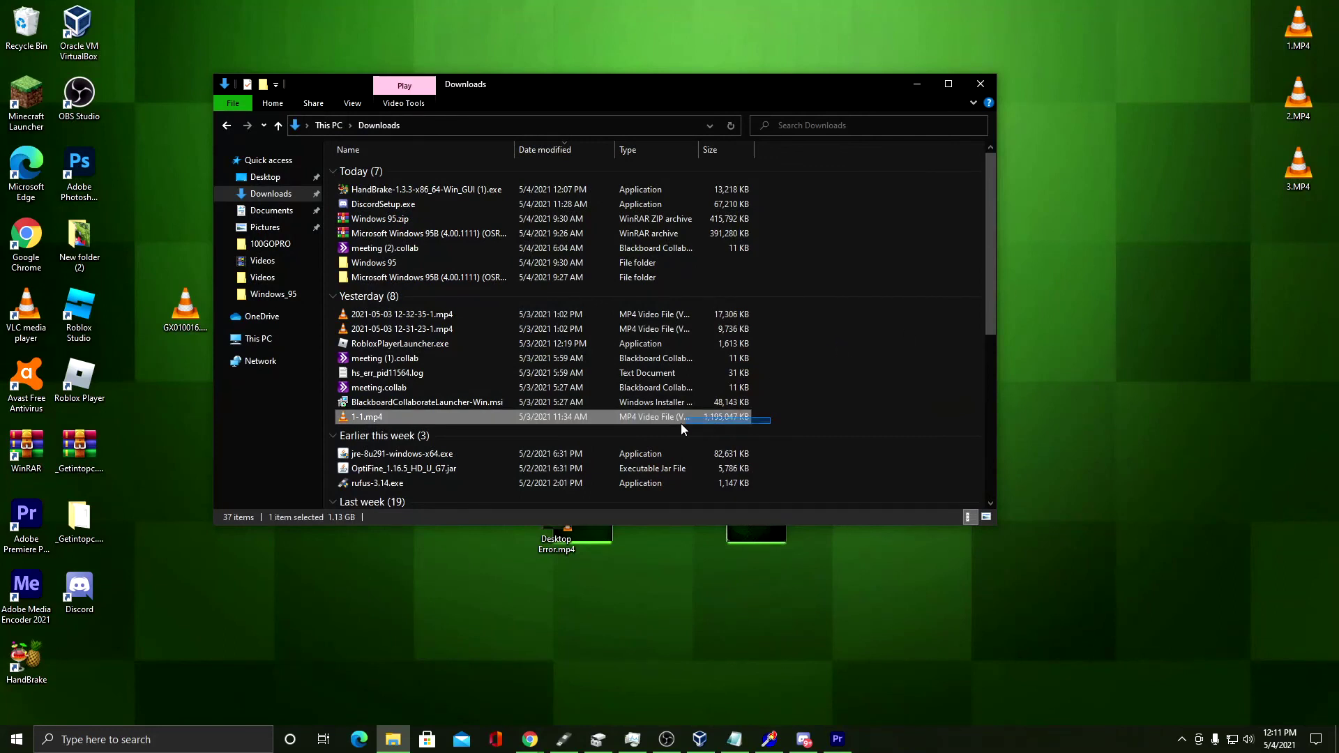
click(682, 435)
click(782, 423)
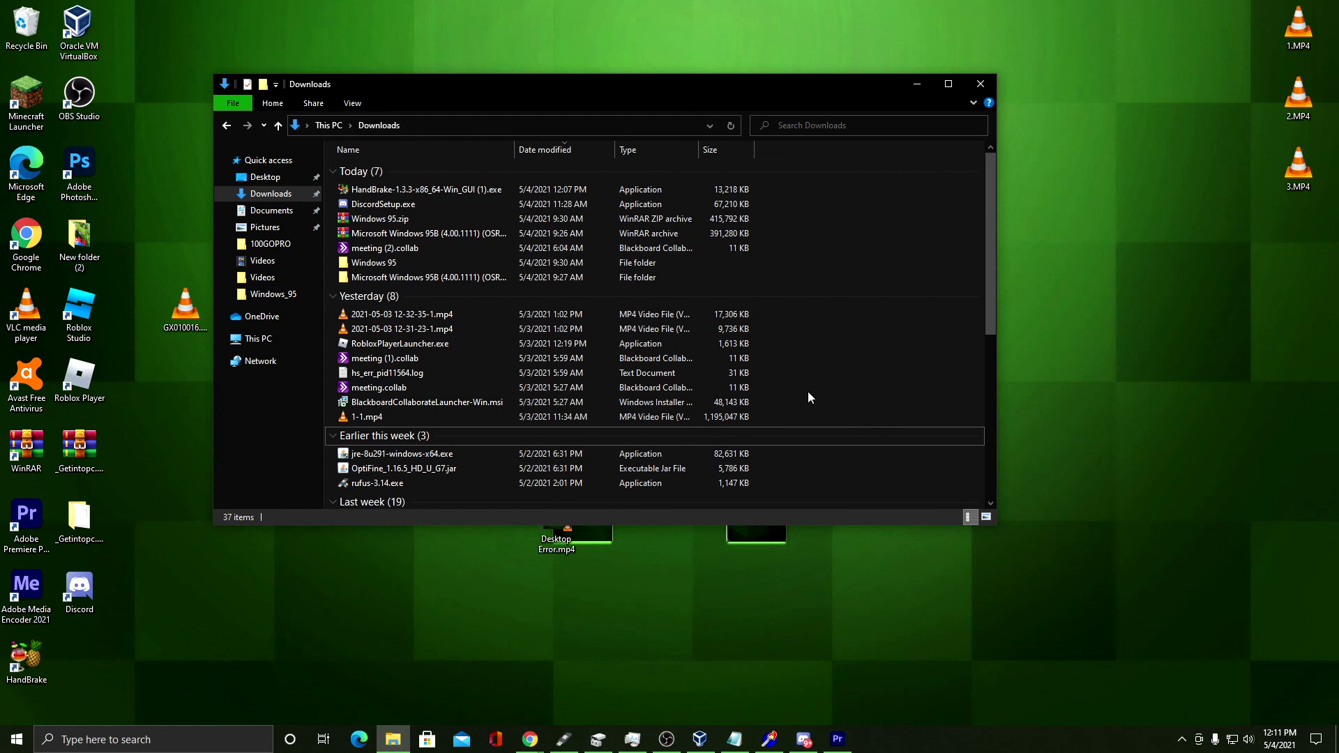
click(984, 80)
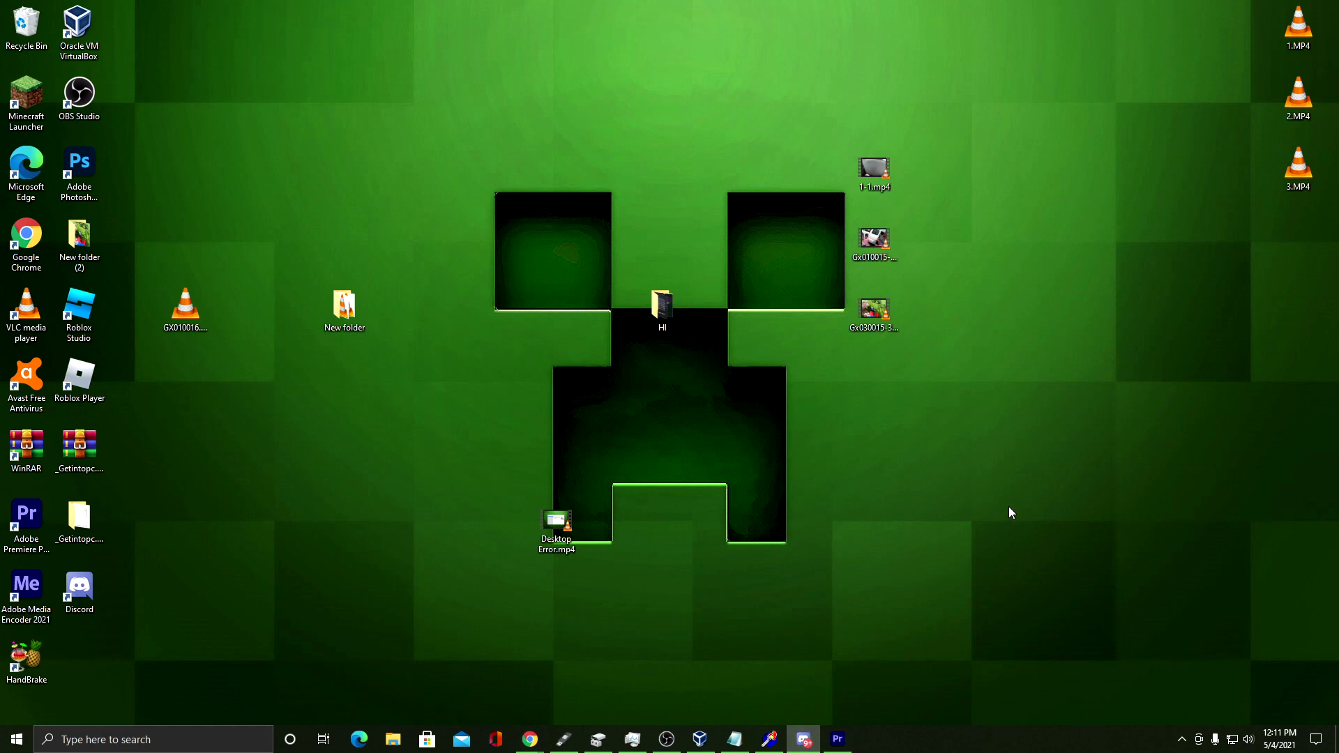
Restore Premiere Pro and close it, choosing No to discard the Error project's changes
click(837, 738)
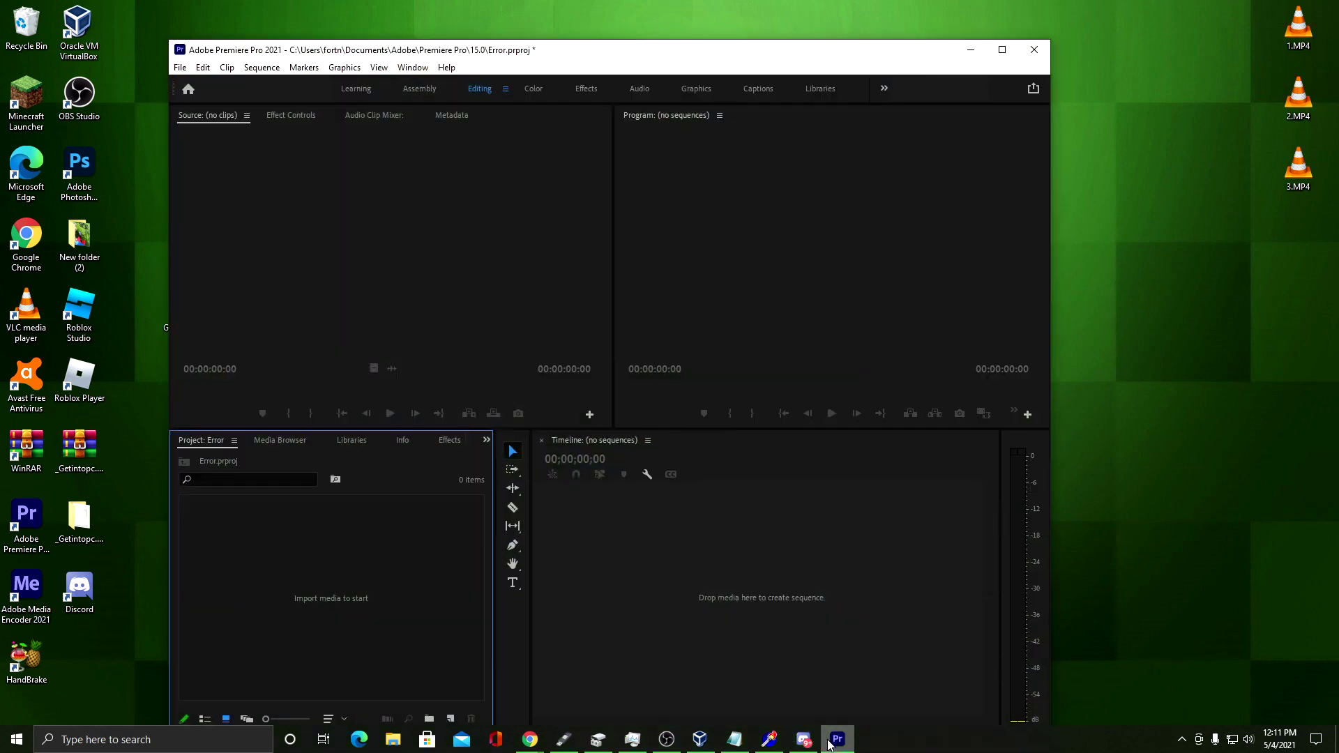
double_click(774, 54)
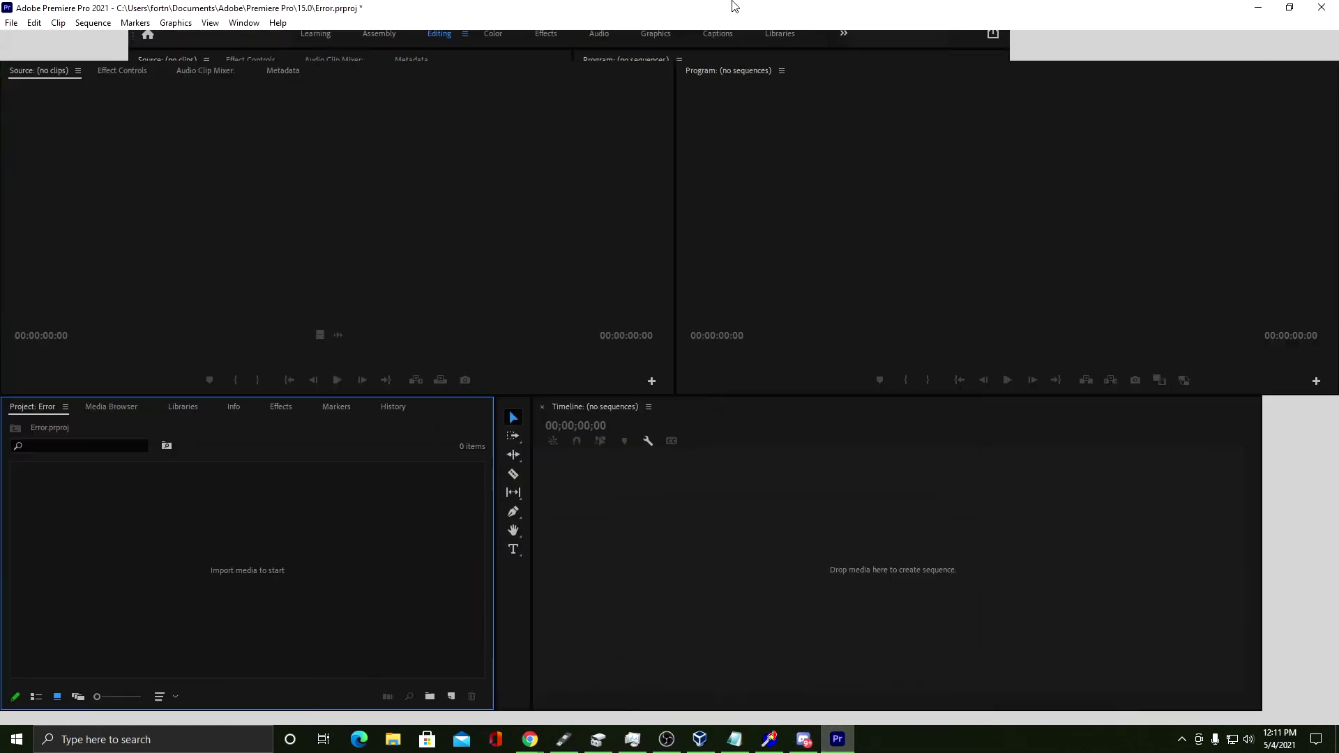
click(1323, 8)
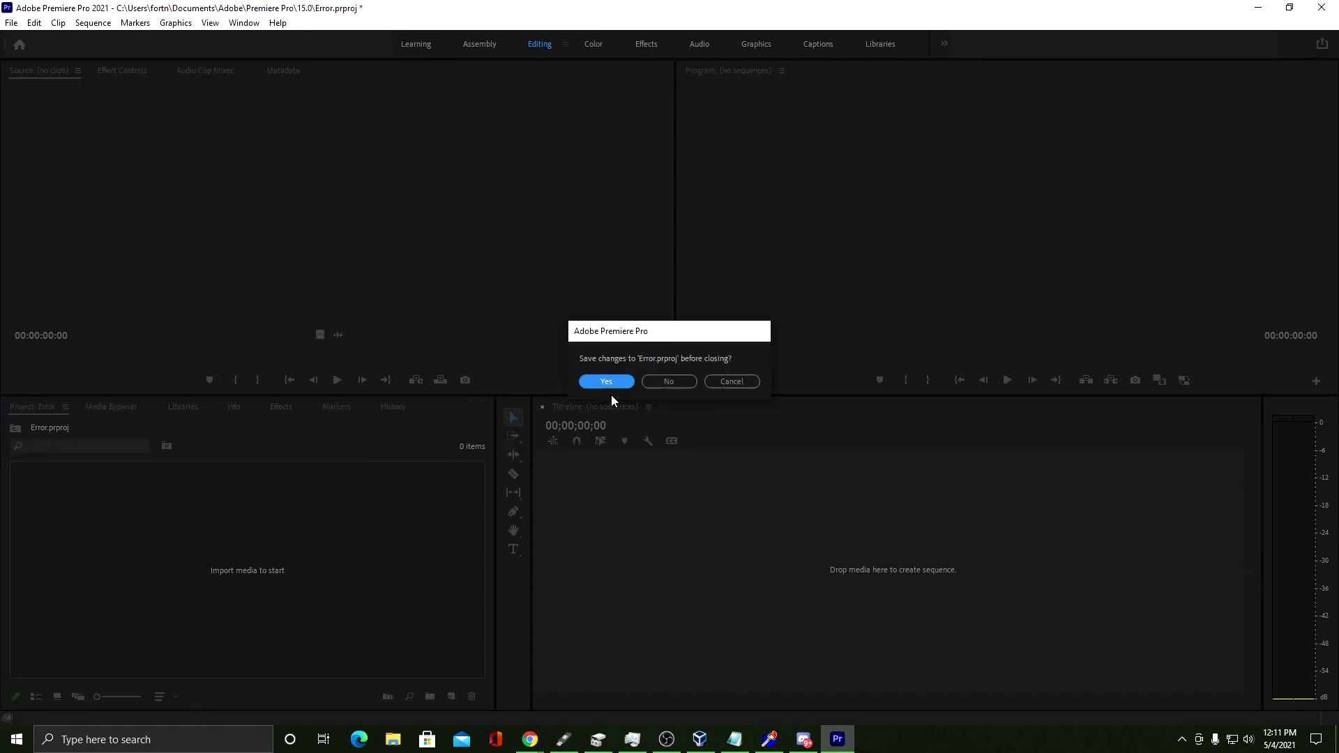
click(675, 386)
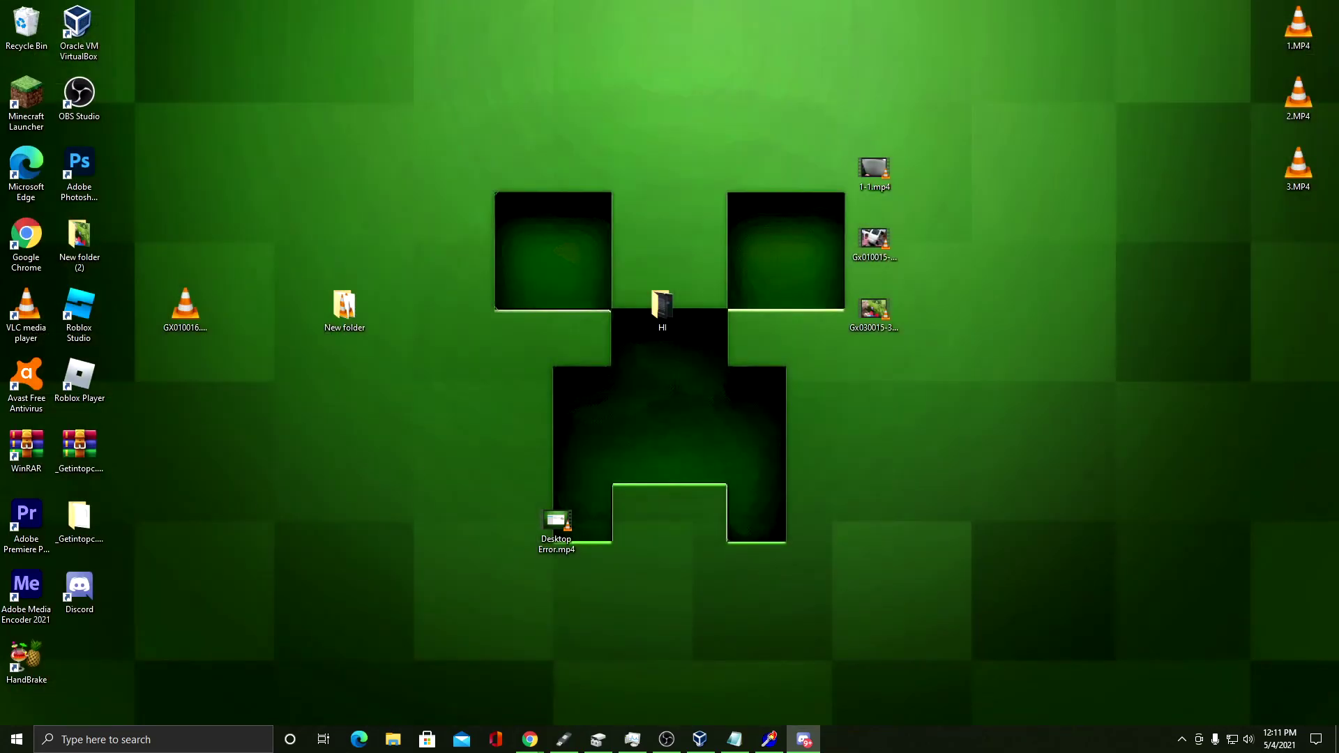